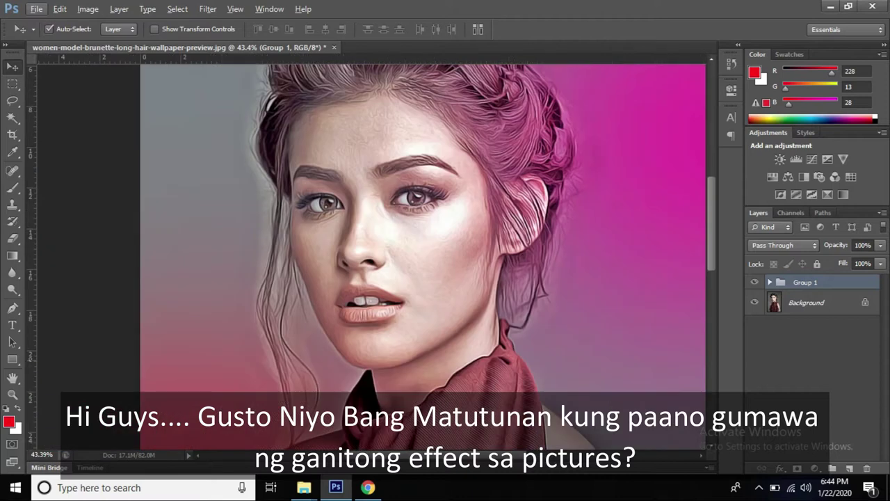
Toggle Group 1's visibility repeatedly to compare the pink artwork with the original photo
{"action": "left_click", "coordinate": [755, 282]}
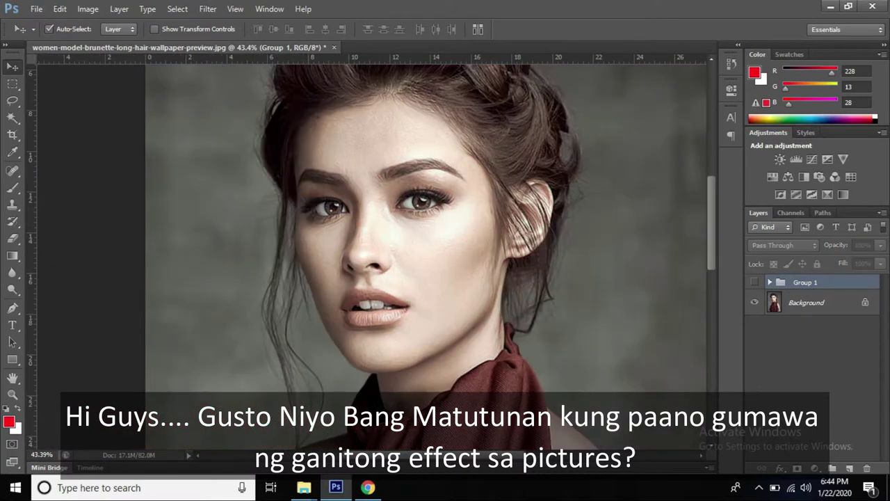
{"action": "left_click", "coordinate": [754, 281]}
{"action": "left_click", "coordinate": [754, 281]}
{"action": "left_click", "coordinate": [754, 281]}
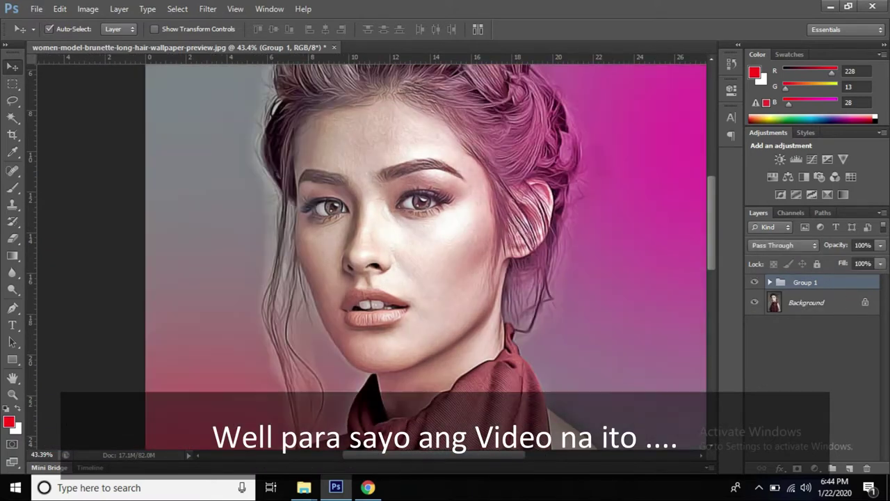
{"action": "left_click", "coordinate": [754, 282]}
{"action": "left_click", "coordinate": [754, 282]}
{"action": "left_click", "coordinate": [755, 282]}
{"action": "left_click", "coordinate": [754, 282]}
{"action": "scroll", "coordinate": [426, 257], "scroll_direction": "down", "scroll_amount": 5}
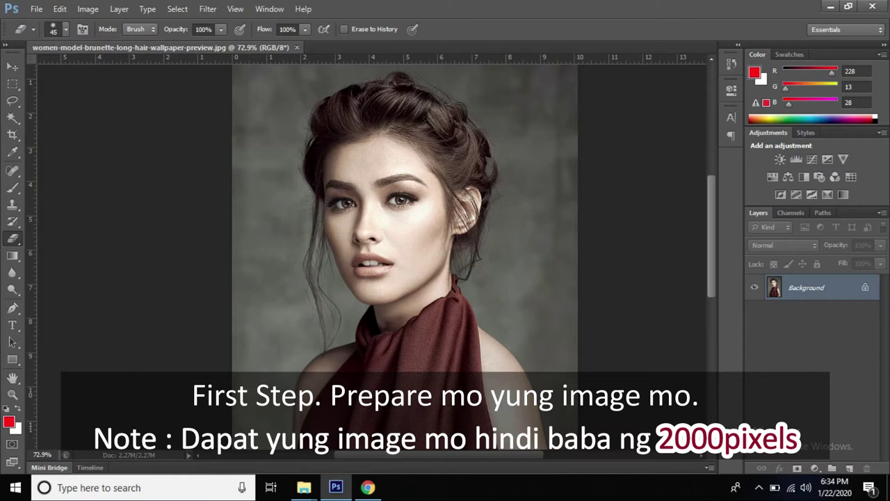
Resize the portrait to 2000 px wide (2997 px high) with proportions constrained
{"action": "left_click", "coordinate": [88, 8]}
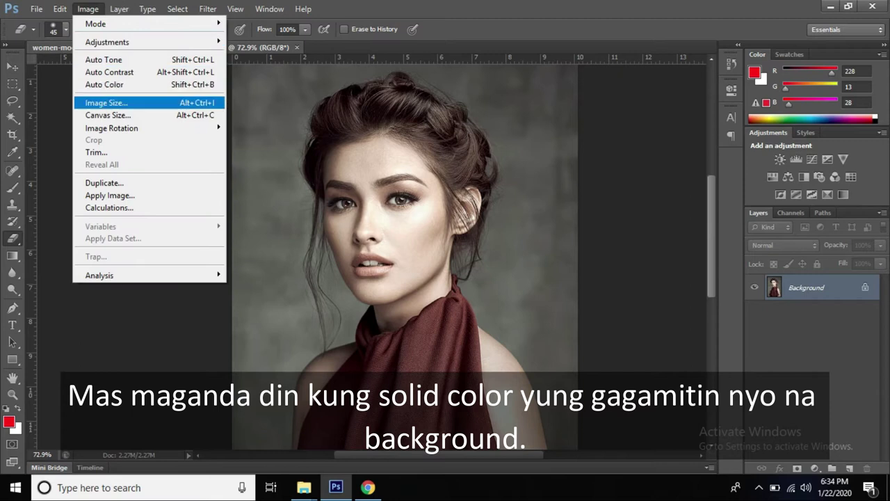
{"action": "left_click", "coordinate": [105, 102]}
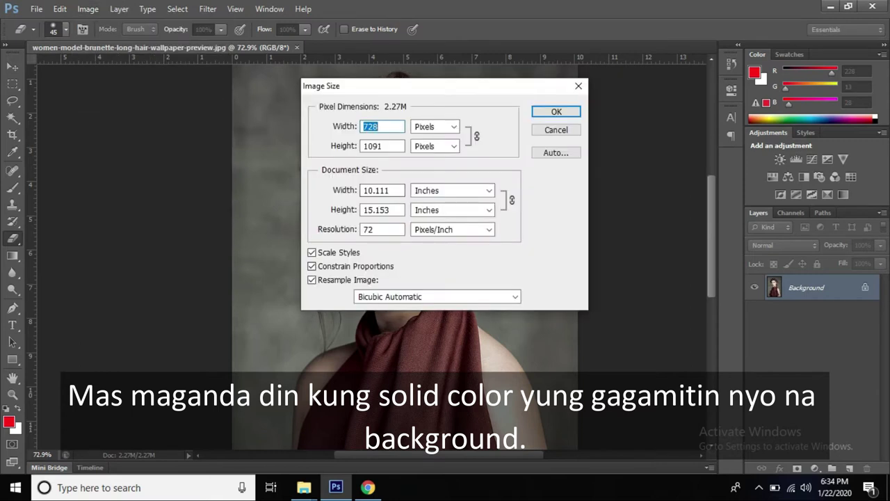
{"action": "type", "text": "2000"}
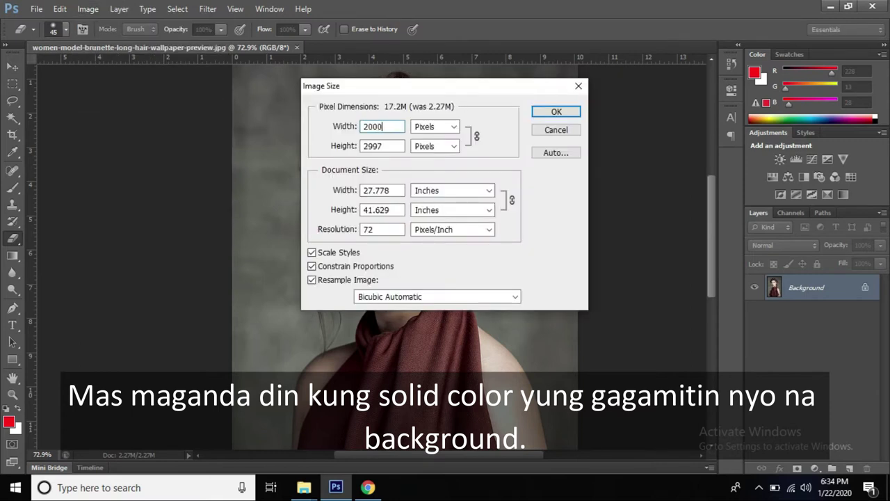
{"action": "key", "text": "Return"}
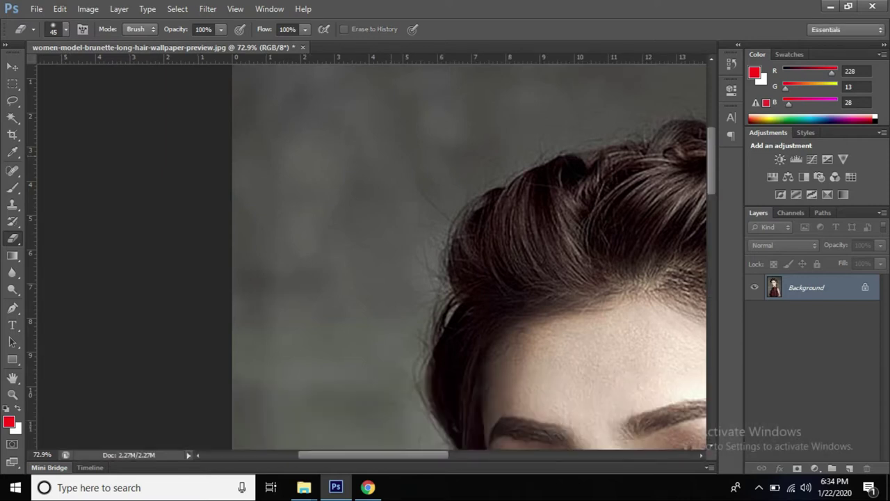
Fit the image to the window and duplicate the photo onto Layer 1
{"action": "key", "text": "ctrl+0"}
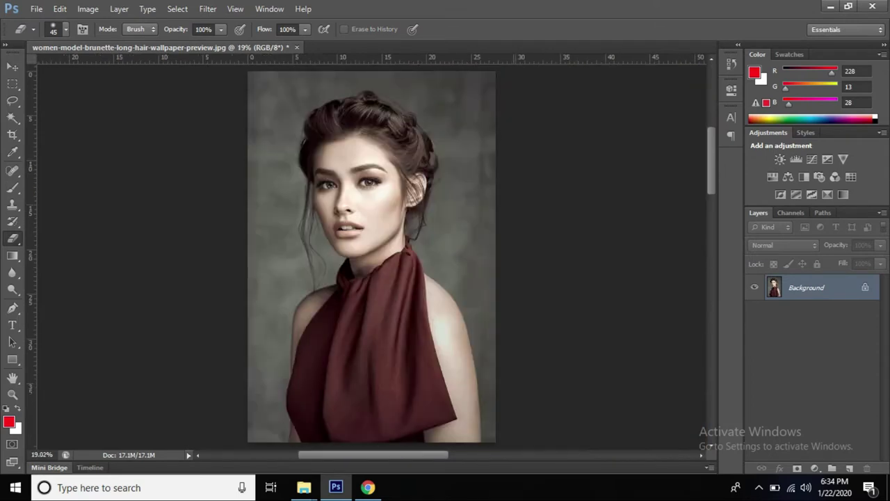
{"action": "scroll", "coordinate": [379, 208], "scroll_direction": "up", "scroll_amount": 3}
{"action": "scroll", "coordinate": [379, 208], "scroll_direction": "up", "scroll_amount": 2}
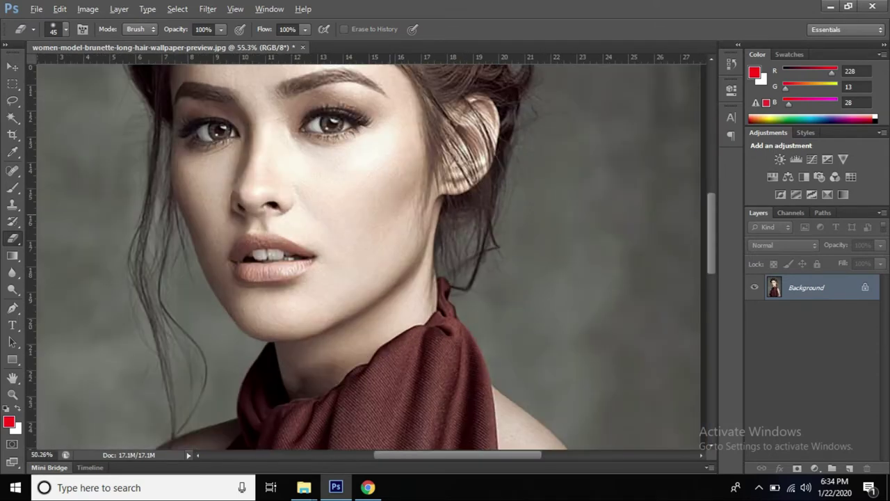
{"action": "scroll", "coordinate": [379, 208], "scroll_direction": "down", "scroll_amount": 1}
{"action": "key", "text": "ctrl+j"}
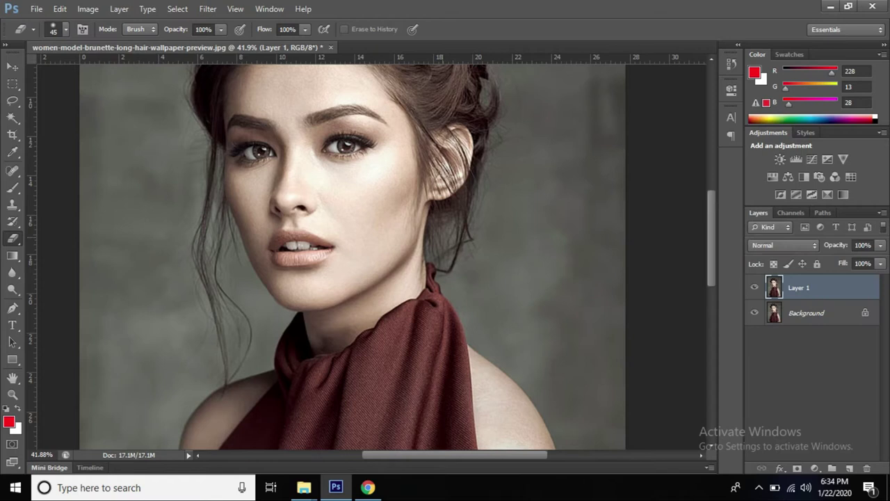
{"action": "scroll", "coordinate": [393, 258], "scroll_direction": "down", "scroll_amount": 3}
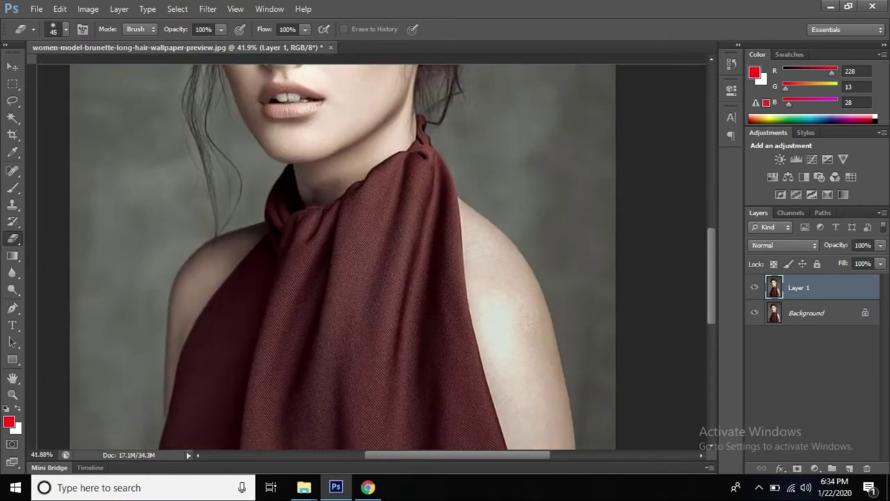
{"action": "scroll", "coordinate": [393, 258], "scroll_direction": "down", "scroll_amount": 2}
{"action": "scroll", "coordinate": [313, 244], "scroll_direction": "down", "scroll_amount": 2}
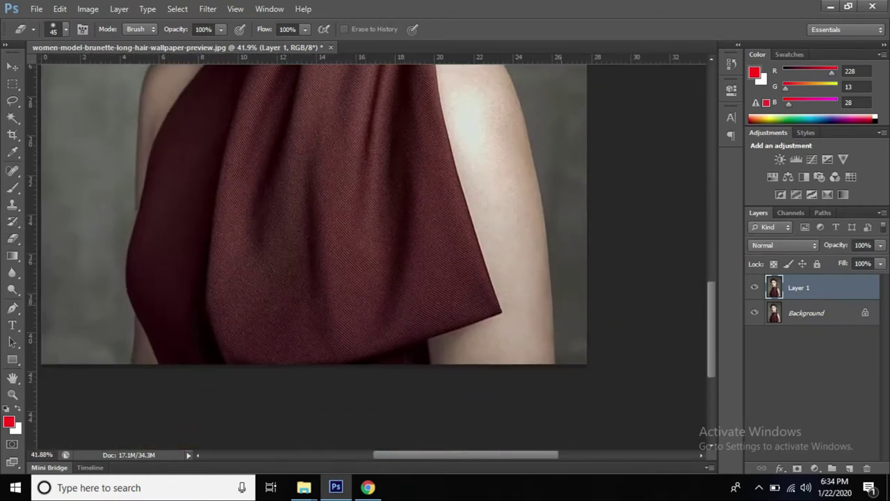
With the Pen tool, trace the figure from the arm up the shoulder, scarf and around the hair
{"action": "key", "text": "p"}
{"action": "left_click", "coordinate": [555, 366]}
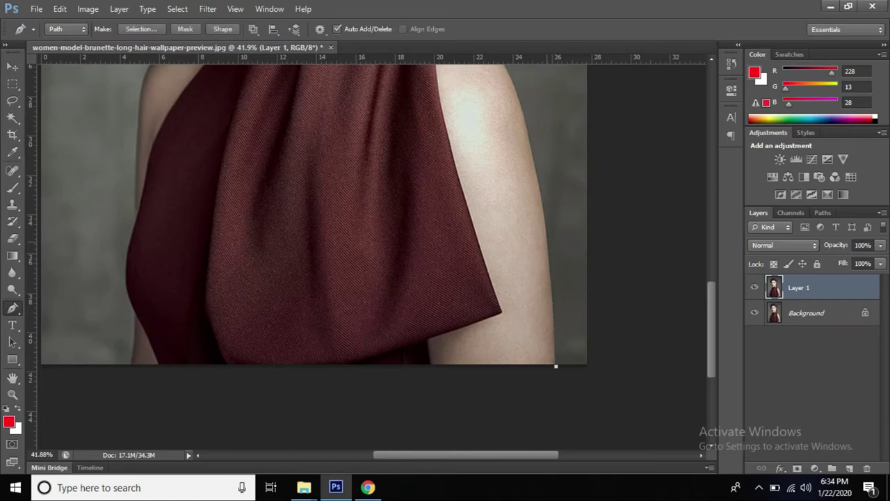
{"action": "left_click", "coordinate": [545, 217]}
{"action": "left_click", "coordinate": [540, 182]}
{"action": "scroll", "coordinate": [539, 182], "scroll_direction": "up", "scroll_amount": 3}
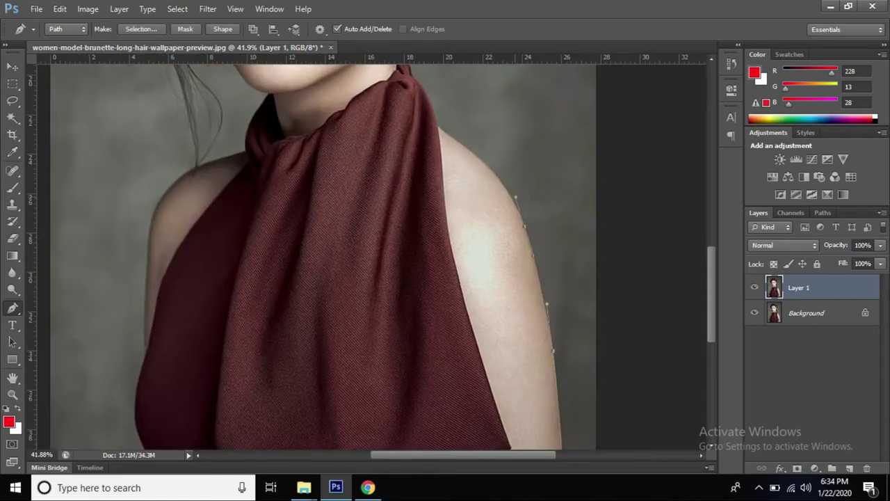
{"action": "scroll", "coordinate": [522, 209], "scroll_direction": "up", "scroll_amount": 3}
{"action": "left_click", "coordinate": [474, 231]}
{"action": "left_click", "coordinate": [447, 179]}
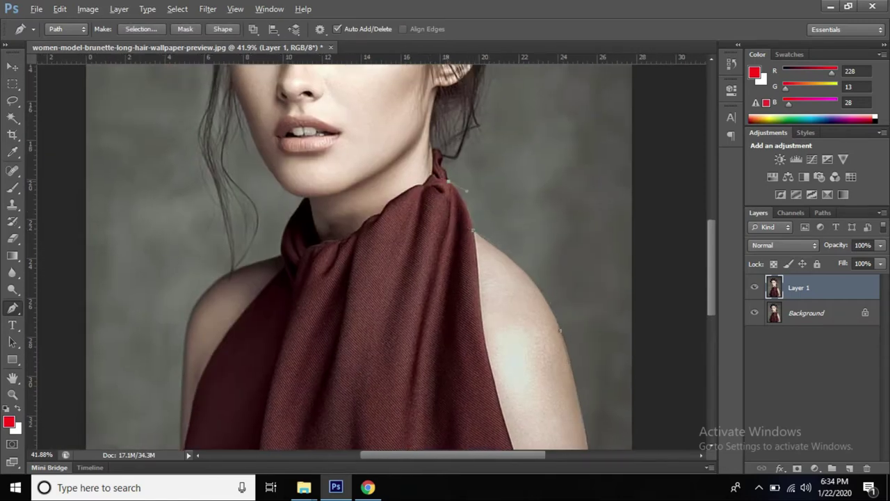
{"action": "scroll", "coordinate": [445, 208], "scroll_direction": "up", "scroll_amount": 5}
{"action": "left_click", "coordinate": [586, 260]}
{"action": "left_click", "coordinate": [528, 167]}
{"action": "left_click", "coordinate": [421, 95]}
{"action": "left_click", "coordinate": [300, 127]}
{"action": "left_click", "coordinate": [250, 196]}
Close the path down the left arm and bottom, mask Layer 1 with it, and hide the Background
{"action": "scroll", "coordinate": [445, 250], "scroll_direction": "up", "scroll_amount": 2}
{"action": "scroll", "coordinate": [445, 250], "scroll_direction": "down", "scroll_amount": 5}
{"action": "scroll", "coordinate": [445, 251], "scroll_direction": "down", "scroll_amount": 5}
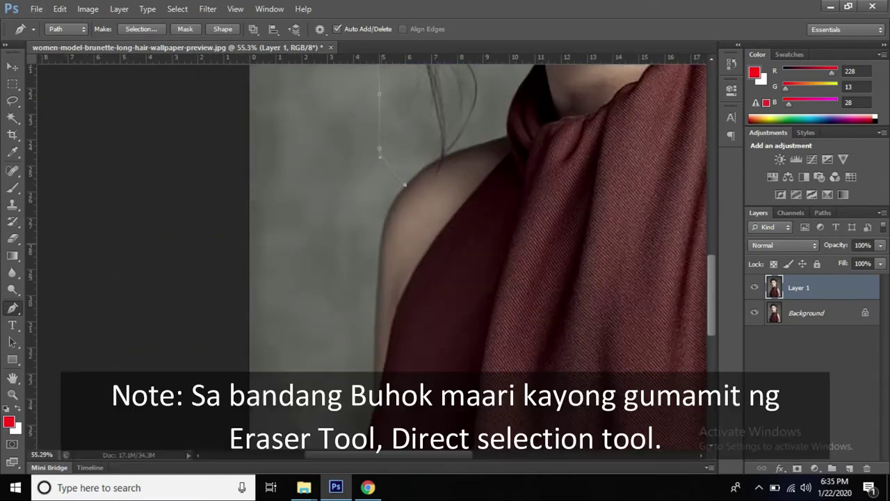
{"action": "scroll", "coordinate": [445, 250], "scroll_direction": "down", "scroll_amount": 3}
{"action": "left_click", "coordinate": [400, 255]}
{"action": "left_click", "coordinate": [384, 318]}
{"action": "left_click", "coordinate": [400, 390]}
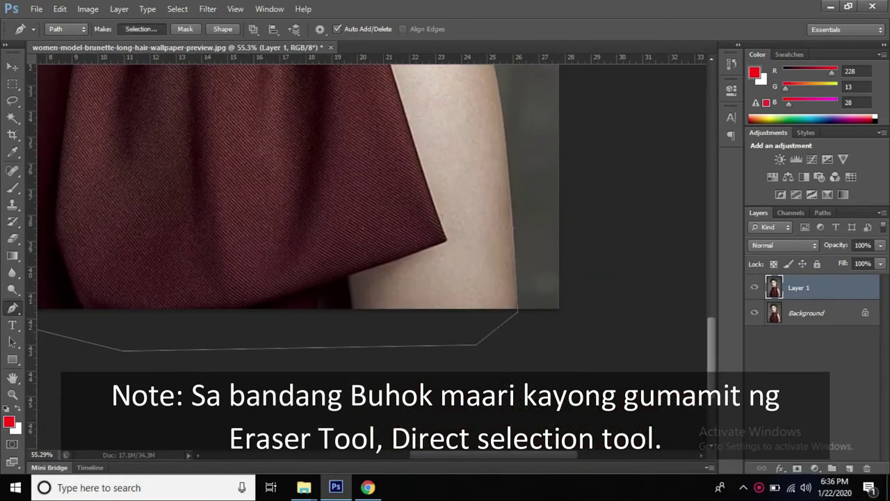
{"action": "left_click", "coordinate": [797, 468]}
{"action": "left_click", "coordinate": [755, 312]}
Erase the grey background along the left hair and shoulder, resizing the eraser between 45 and 125
{"action": "scroll", "coordinate": [445, 250], "scroll_direction": "down", "scroll_amount": 3}
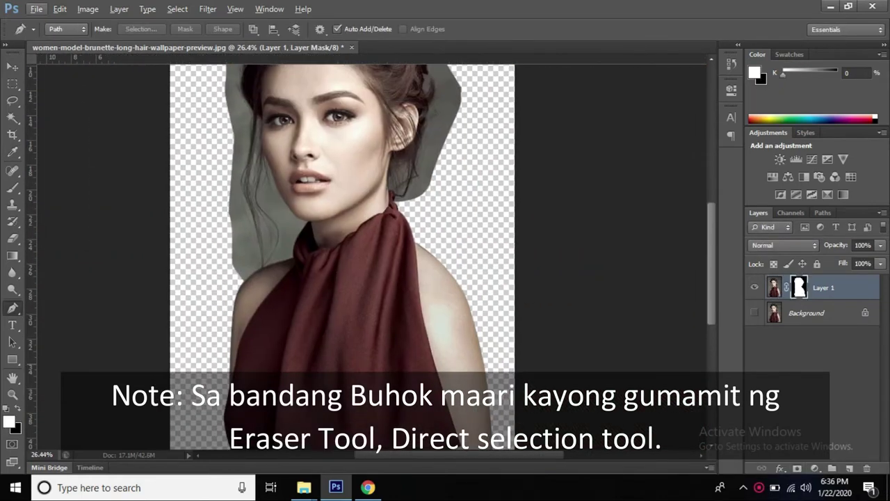
{"action": "key", "text": "v"}
{"action": "key", "text": "e"}
{"action": "right_click", "coordinate": [394, 173]}
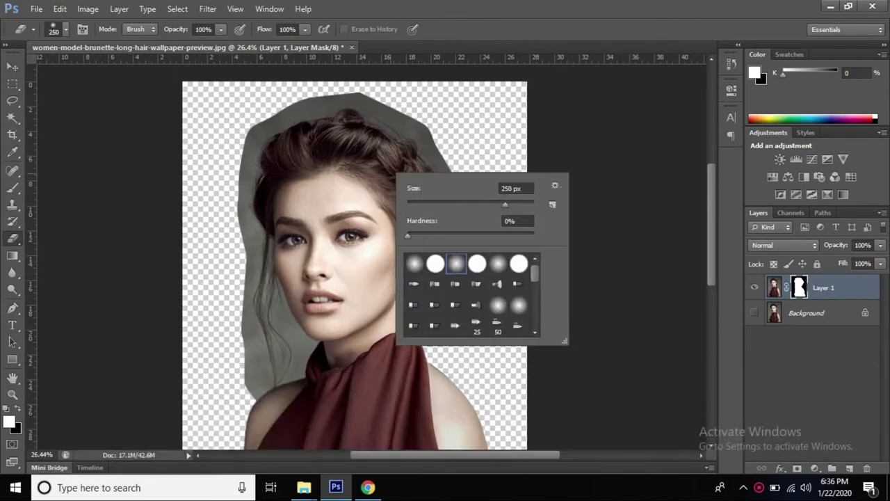
{"action": "left_click_drag", "start_coordinate": [269, 314], "coordinate": [245, 380]}
{"action": "scroll", "coordinate": [445, 251], "scroll_direction": "up", "scroll_amount": 2}
{"action": "key", "text": "bracketleft"}
{"action": "key", "text": "bracketleft"}
{"action": "key", "text": "bracketleft"}
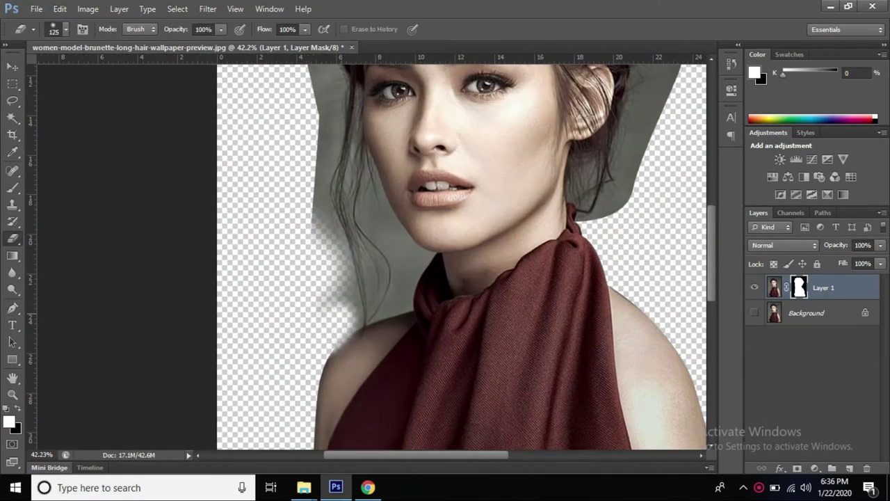
{"action": "scroll", "coordinate": [330, 344], "scroll_direction": "up", "scroll_amount": 2}
{"action": "left_click_drag", "start_coordinate": [333, 327], "coordinate": [348, 251]}
{"action": "key", "text": "bracketleft"}
{"action": "key", "text": "bracketleft"}
{"action": "key", "text": "bracketleft"}
{"action": "mouse_move", "coordinate": [341, 334]}
{"action": "left_mouse_down"}
{"action": "mouse_move", "coordinate": [351, 195]}
{"action": "mouse_move", "coordinate": [399, 427]}
{"action": "left_mouse_up"}
{"action": "key", "text": "bracketright"}
{"action": "key", "text": "bracketright"}
{"action": "key", "text": "bracketright"}
{"action": "left_click_drag", "start_coordinate": [331, 278], "coordinate": [334, 167]}
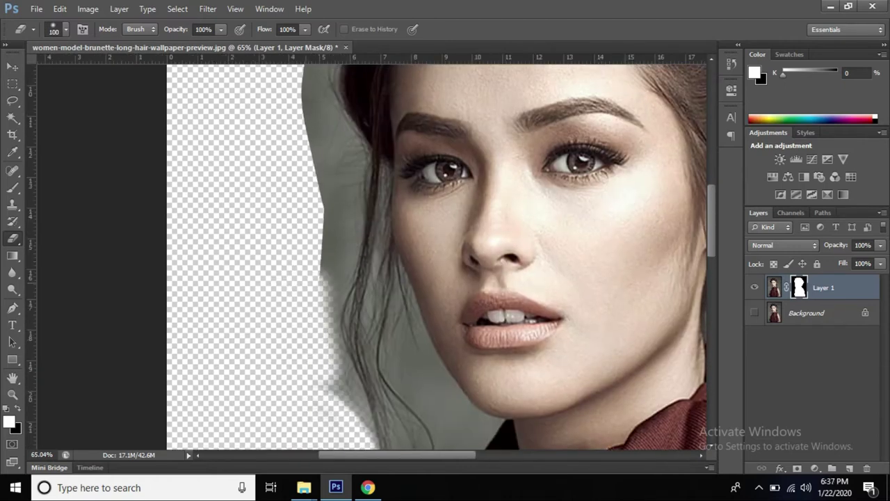
{"action": "left_click_drag", "start_coordinate": [344, 326], "coordinate": [313, 97]}
Erase the grey above the head, right of the hair, and beside the neck
{"action": "left_click_drag", "start_coordinate": [417, 174], "coordinate": [385, 345]}
{"action": "left_click_drag", "start_coordinate": [285, 292], "coordinate": [292, 105]}
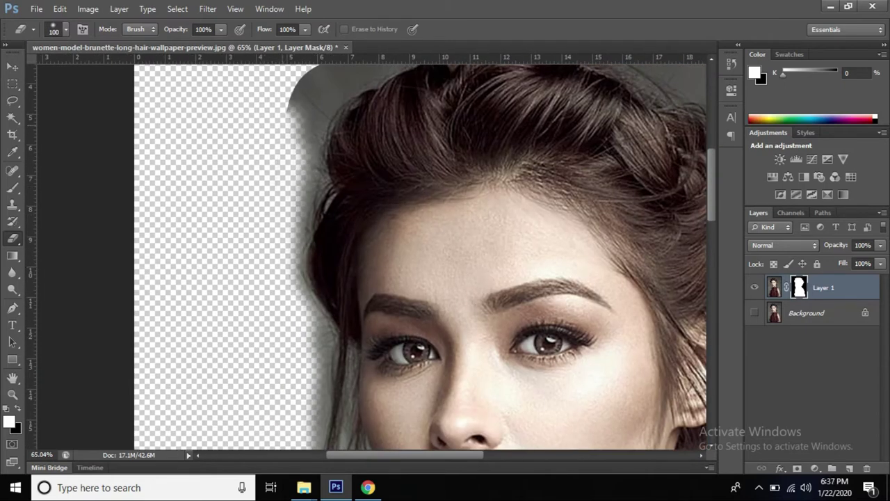
{"action": "left_click_drag", "start_coordinate": [417, 173], "coordinate": [323, 320]}
{"action": "left_click_drag", "start_coordinate": [208, 313], "coordinate": [445, 178]}
{"action": "left_click_drag", "start_coordinate": [205, 337], "coordinate": [528, 184]}
{"action": "left_click_drag", "start_coordinate": [486, 278], "coordinate": [257, 214]}
{"action": "left_click_drag", "start_coordinate": [320, 149], "coordinate": [486, 333]}
{"action": "left_click_drag", "start_coordinate": [418, 348], "coordinate": [386, 215]}
{"action": "left_click_drag", "start_coordinate": [452, 201], "coordinate": [494, 326]}
{"action": "left_click_drag", "start_coordinate": [390, 313], "coordinate": [379, 153]}
{"action": "left_click_drag", "start_coordinate": [486, 125], "coordinate": [549, 299]}
{"action": "left_click_drag", "start_coordinate": [487, 215], "coordinate": [431, 362]}
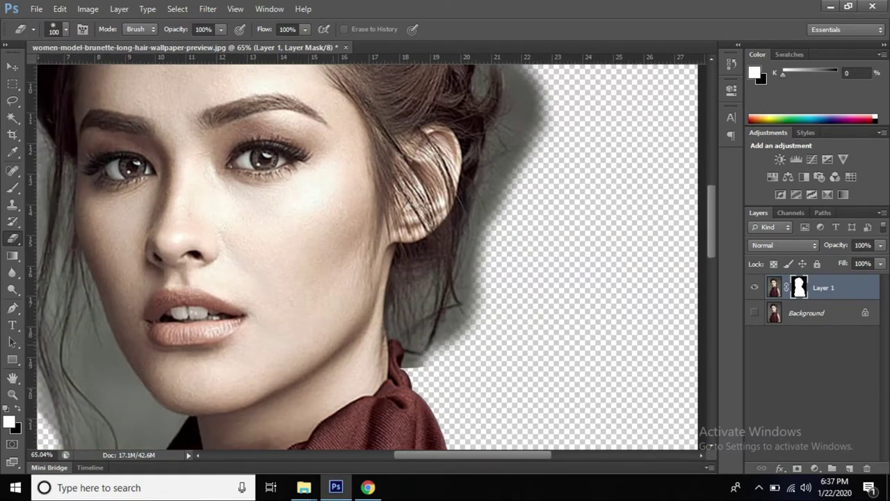
{"action": "left_click_drag", "start_coordinate": [278, 313], "coordinate": [417, 205]}
Select the leftover grey areas with the Magic Wand, then return to a smaller eraser
{"action": "key", "text": "w"}
{"action": "left_click", "coordinate": [278, 208]}
{"action": "key", "text": "e"}
{"action": "key", "text": "bracketleft"}
{"action": "key", "text": "bracketleft"}
{"action": "key", "text": "bracketleft"}
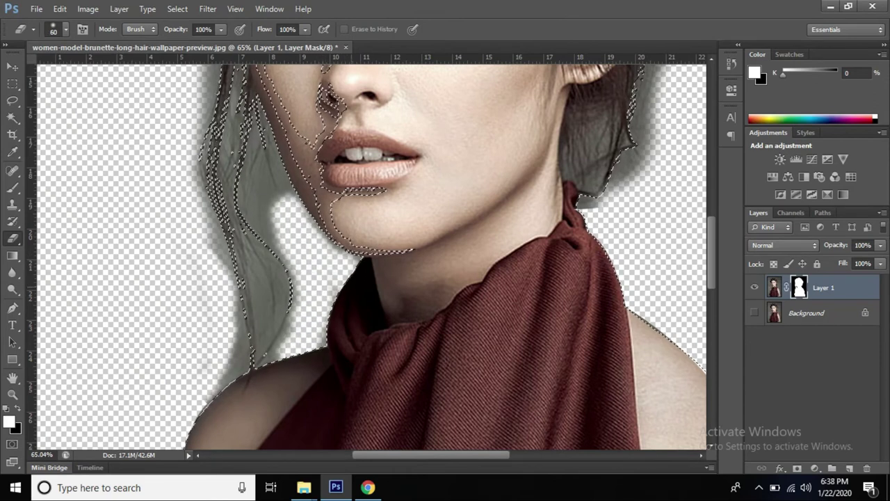
Deselect, then add a light grey Solid Color fill layer above the Background
{"action": "key", "text": "ctrl+d"}
{"action": "key", "text": "ctrl+0"}
{"action": "left_click", "coordinate": [806, 312]}
{"action": "left_click", "coordinate": [849, 468]}
{"action": "left_click", "coordinate": [814, 468]}
{"action": "left_click", "coordinate": [786, 182]}
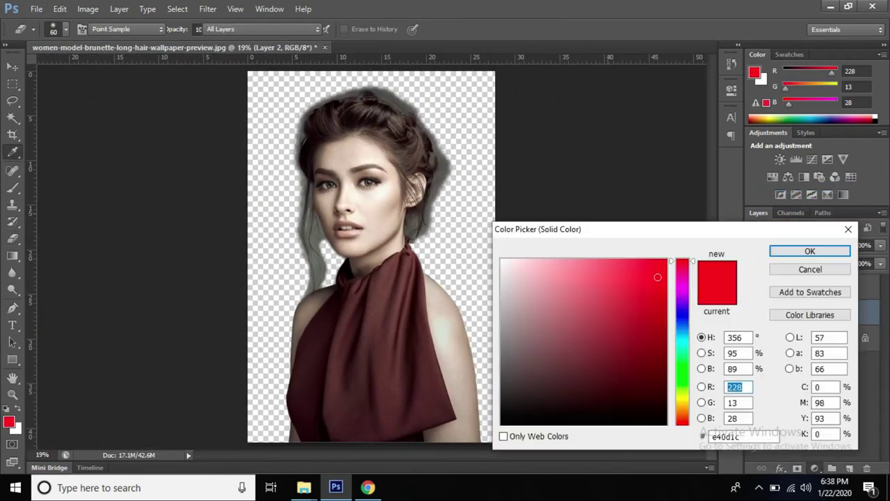
{"action": "left_click", "coordinate": [502, 384]}
{"action": "left_click_drag", "start_coordinate": [502, 384], "coordinate": [503, 363]}
{"action": "key", "text": "Return"}
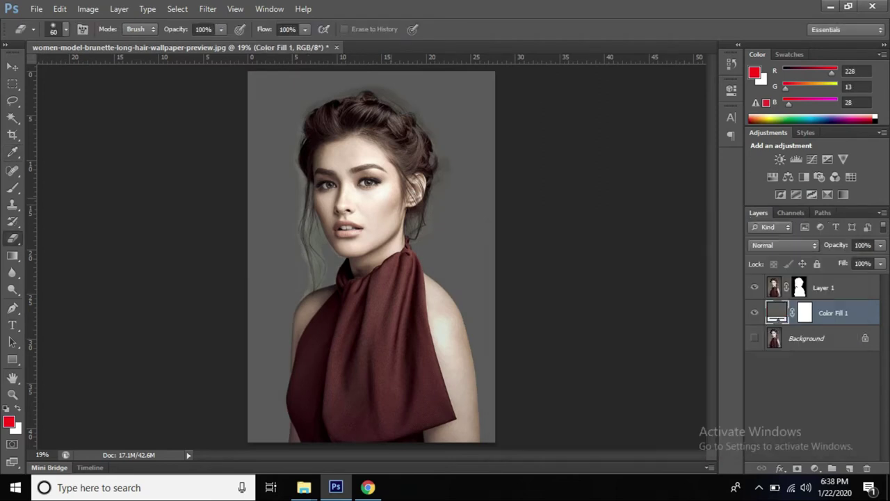
Merge Layer 1 with the Color Fill 1 layer
{"action": "key", "text": "v"}
{"action": "left_click", "coordinate": [823, 287], "text": "shift"}
{"action": "right_click", "coordinate": [823, 287]}
{"action": "left_click", "coordinate": [729, 317]}
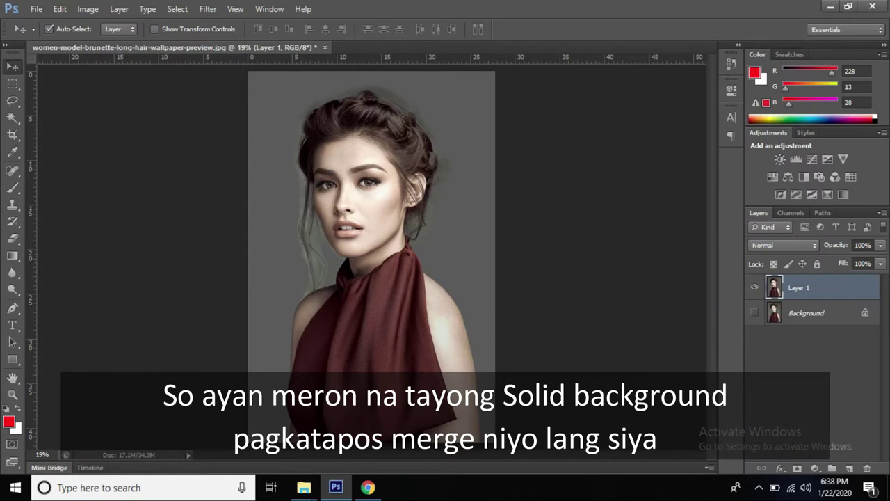
Show the Background layer again, compare, and turn Layer 1's visibility back on
{"action": "left_click", "coordinate": [807, 313]}
{"action": "left_click", "coordinate": [754, 312]}
{"action": "left_click", "coordinate": [754, 287]}
{"action": "left_click", "coordinate": [754, 288]}
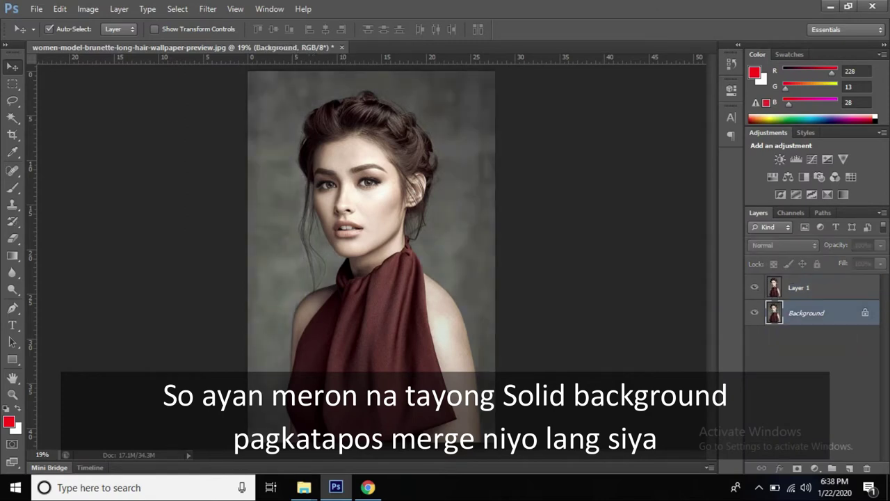
Apply Shadows/Highlights to Layer 1 with shadows at 44% and highlights at 11%
{"action": "left_click", "coordinate": [806, 287]}
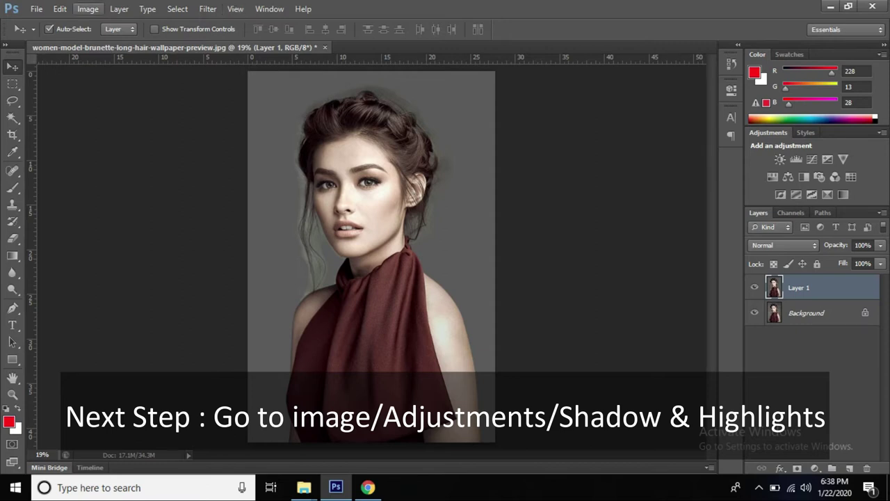
{"action": "left_click", "coordinate": [87, 8]}
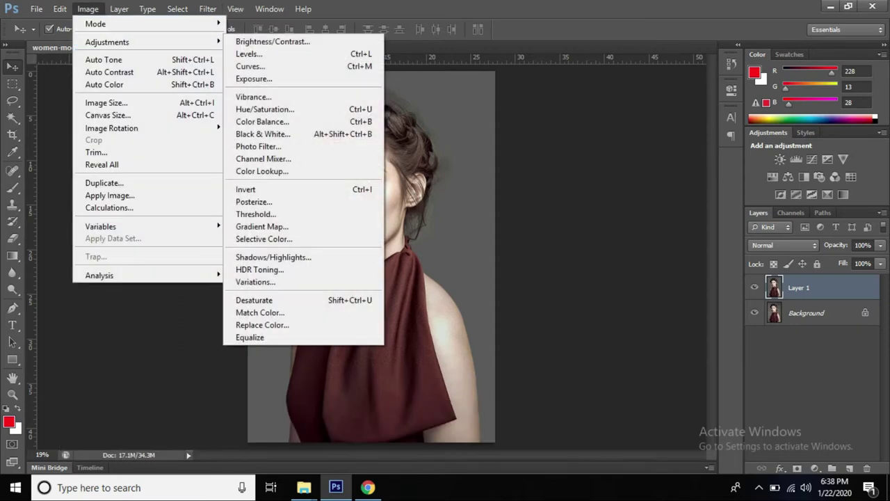
{"action": "left_click", "coordinate": [273, 257]}
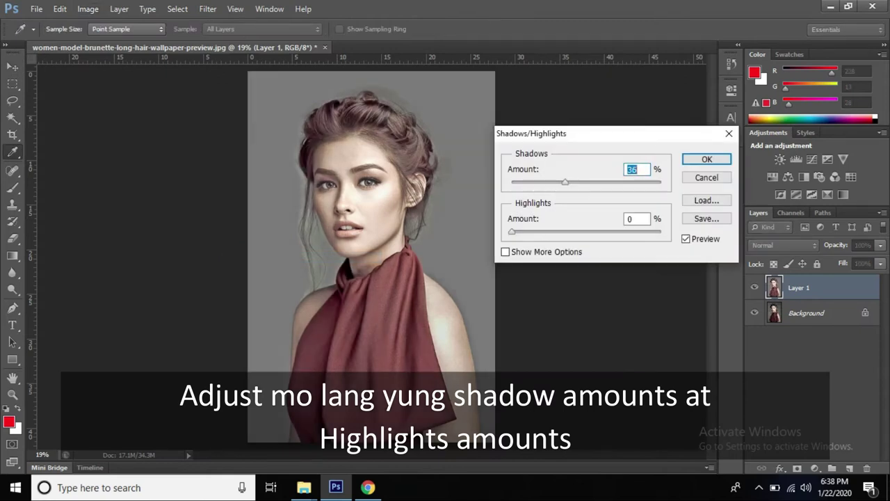
{"action": "key", "text": "Down"}
{"action": "key", "text": "Down"}
{"action": "key", "text": "Up"}
{"action": "key", "text": "Up"}
{"action": "key", "text": "Up"}
{"action": "key", "text": "Up"}
{"action": "key", "text": "Up"}
{"action": "key", "text": "Up"}
{"action": "key", "text": "Up"}
{"action": "key", "text": "Up"}
{"action": "key", "text": "Down"}
{"action": "key", "text": "Down"}
{"action": "key", "text": "Down"}
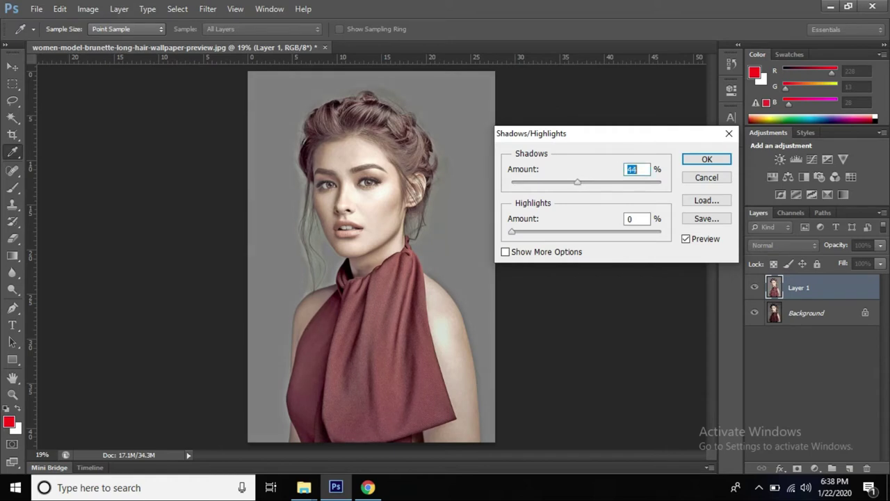
{"action": "key", "text": "Tab"}
{"action": "key", "text": "Up"}
{"action": "key", "text": "Up"}
{"action": "key", "text": "Up"}
{"action": "key", "text": "Up"}
{"action": "key", "text": "Up"}
{"action": "key", "text": "Up"}
{"action": "key", "text": "Up"}
{"action": "key", "text": "Up"}
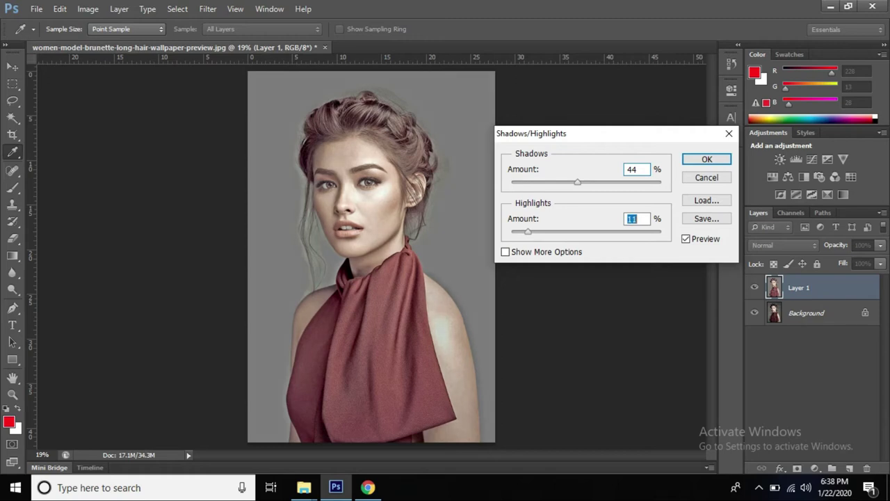
{"action": "key", "text": "Return"}
{"action": "key", "text": "v"}
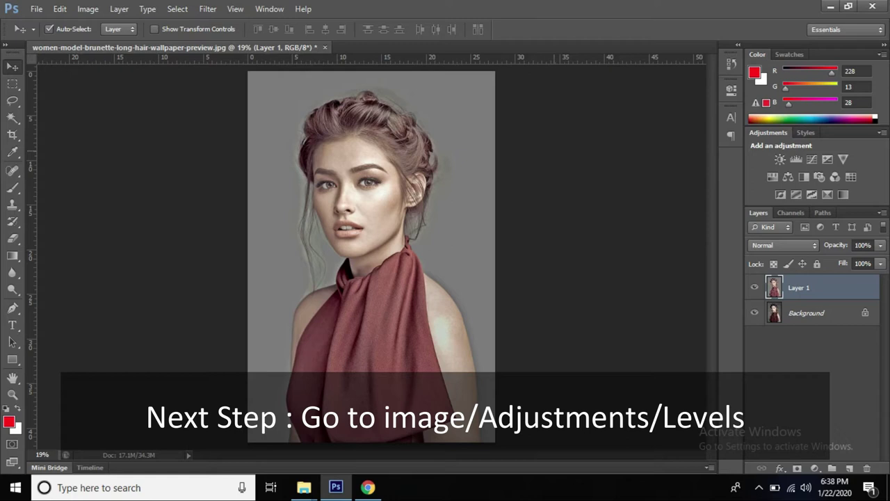
Apply Levels to Layer 1, raising the output black level to 16
{"action": "left_click", "coordinate": [88, 9]}
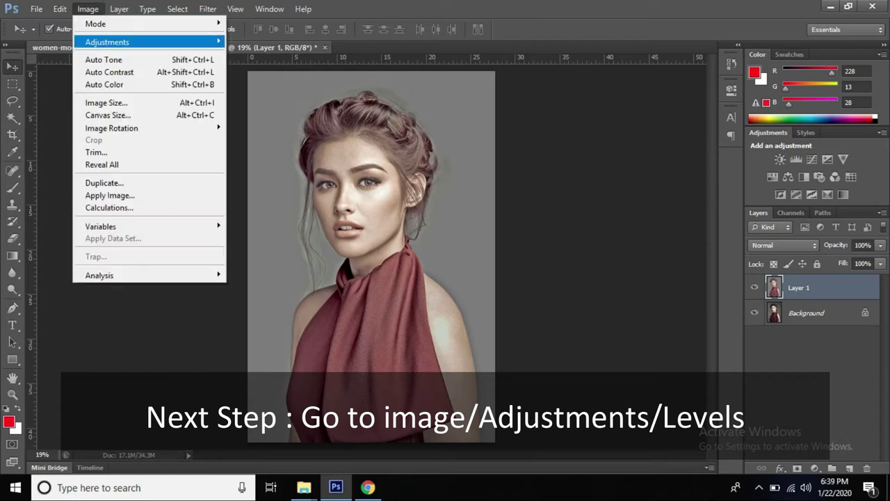
{"action": "left_click", "coordinate": [249, 54]}
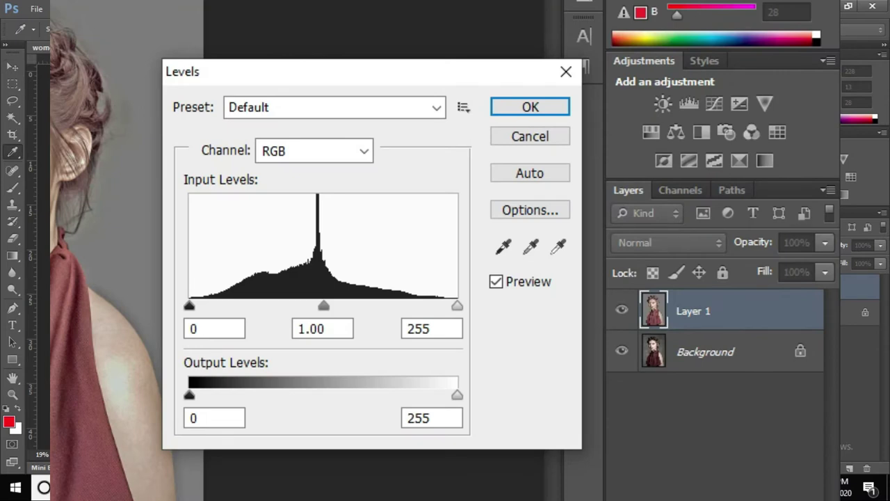
{"action": "left_click_drag", "start_coordinate": [189, 395], "coordinate": [195, 395]}
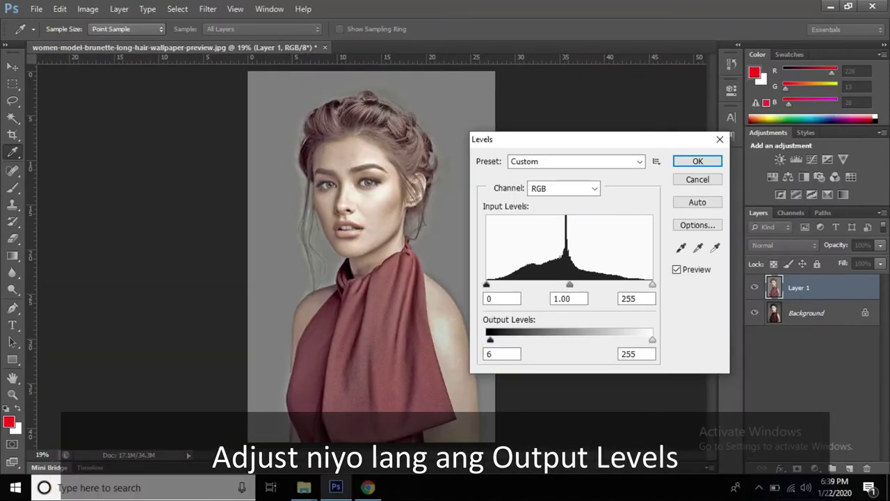
{"action": "left_click_drag", "start_coordinate": [490, 339], "coordinate": [497, 340]}
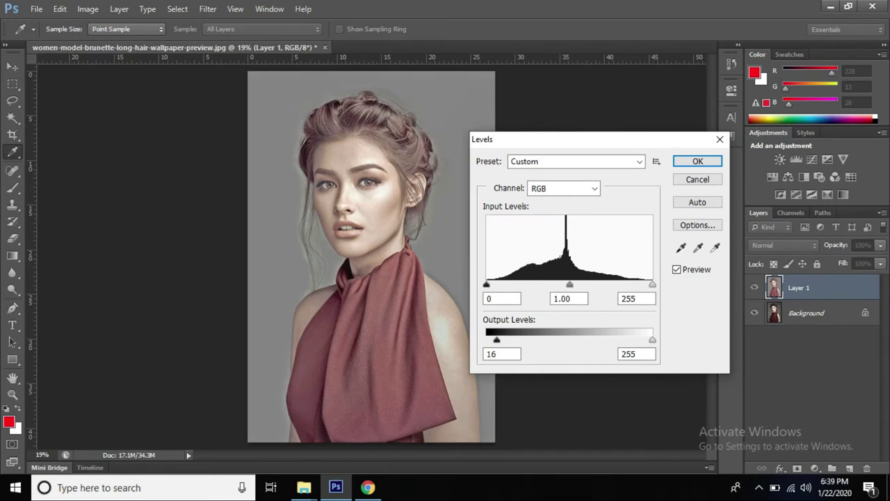
{"action": "key", "text": "Return"}
{"action": "key", "text": "v"}
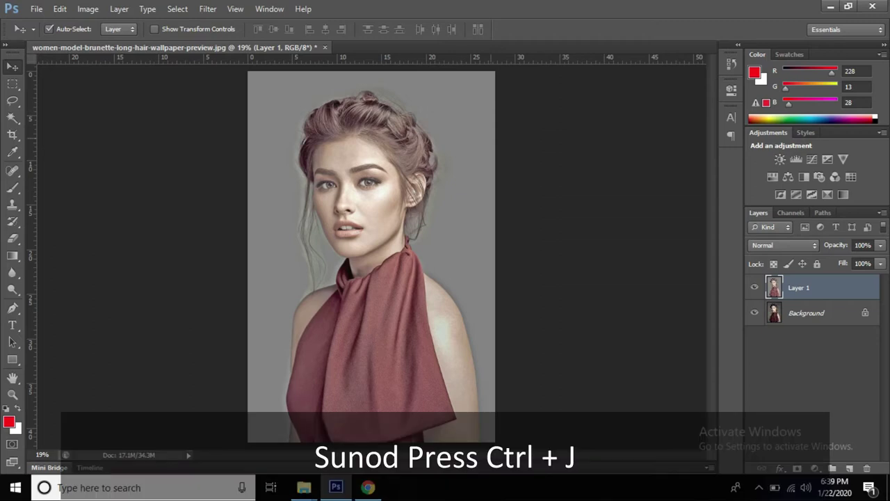
Duplicate Layer 1, apply a 2.0-pixel High Pass to the copy, and set it to Overlay
{"action": "key", "text": "ctrl+j"}
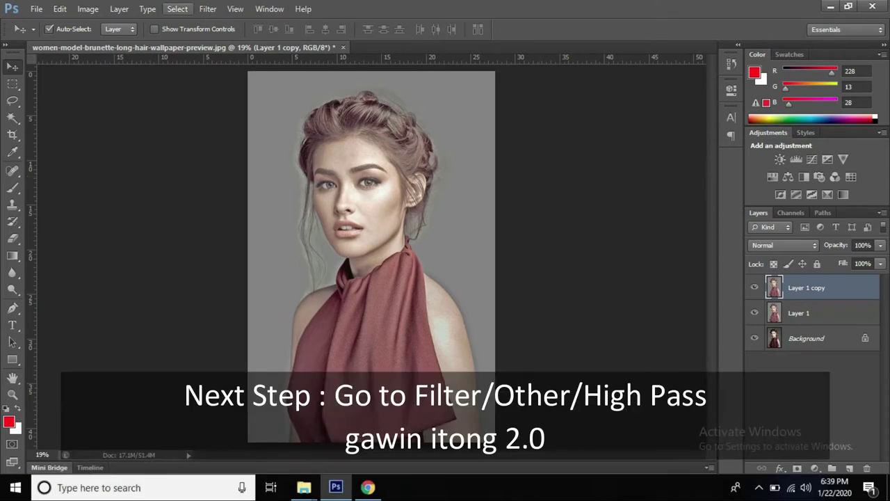
{"action": "left_click", "coordinate": [207, 8]}
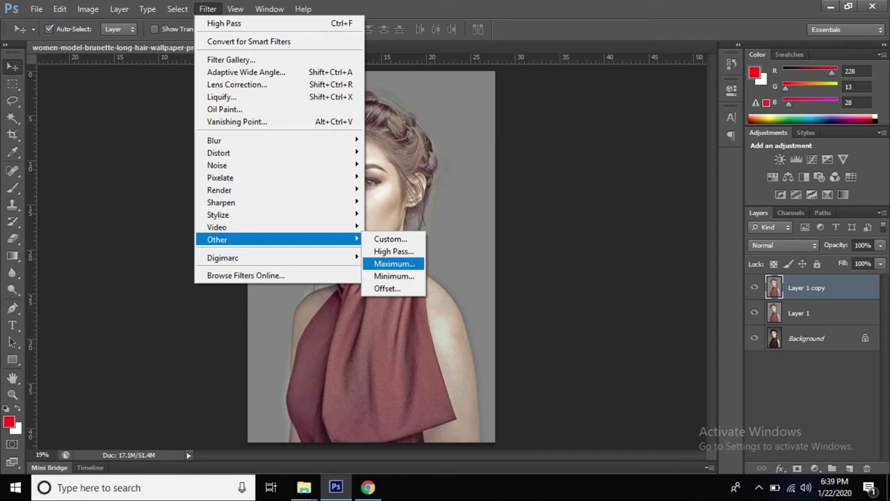
{"action": "left_click", "coordinate": [394, 251]}
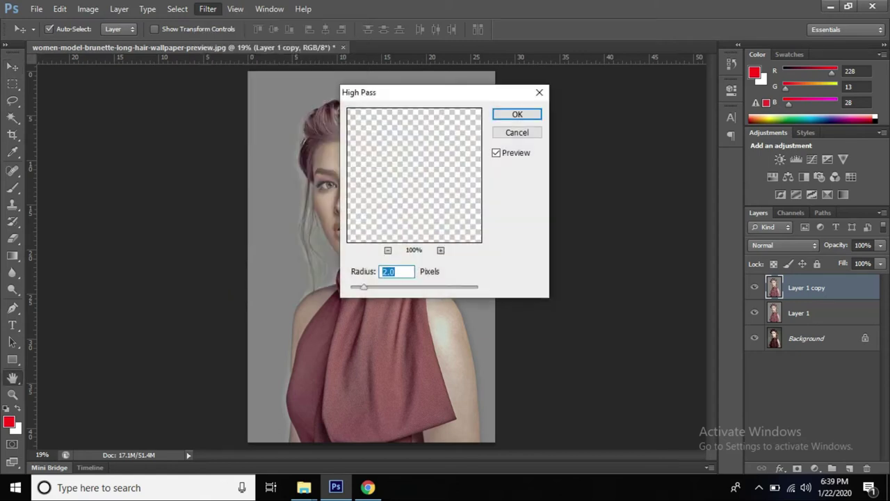
{"action": "key", "text": "Return"}
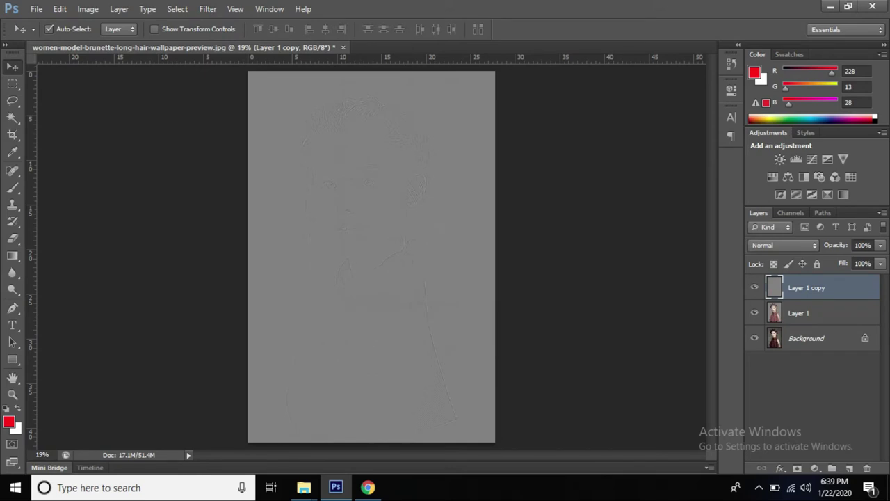
{"action": "left_click", "coordinate": [783, 244]}
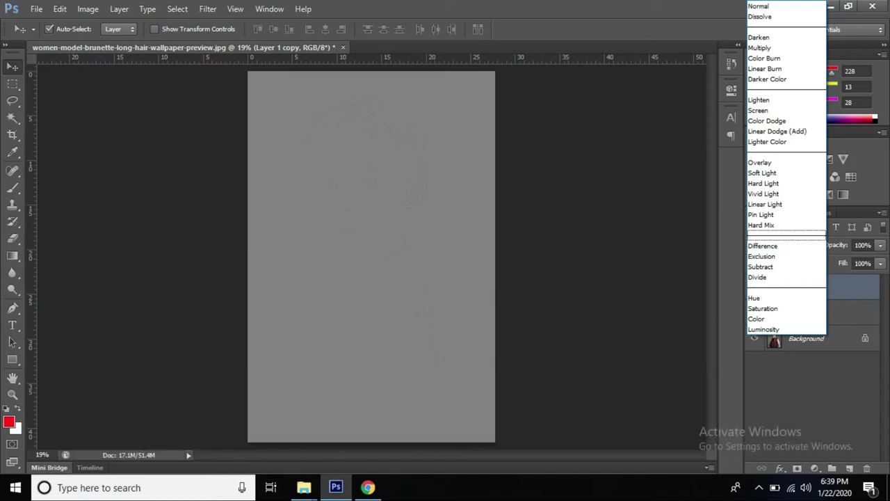
{"action": "left_click", "coordinate": [760, 162]}
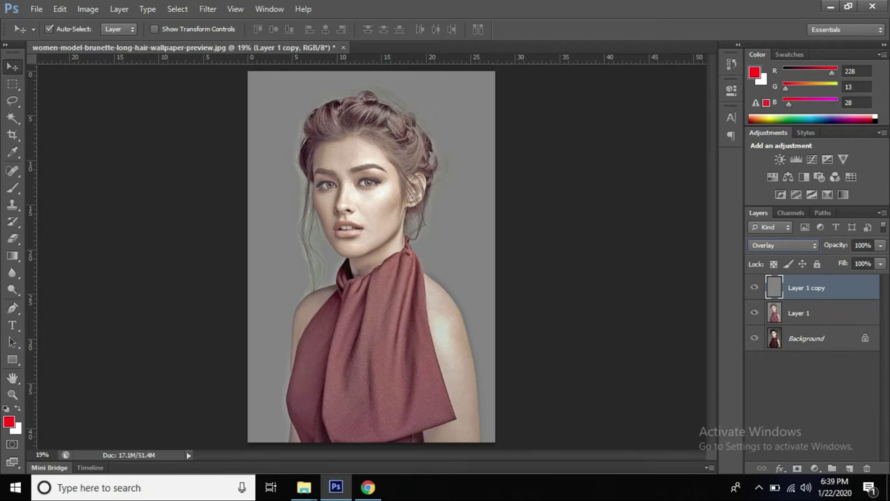
{"action": "left_click", "coordinate": [800, 313], "text": "ctrl"}
Merge Layer 1 and its Overlay copy into a single Layer 1 copy
{"action": "right_click", "coordinate": [803, 312]}
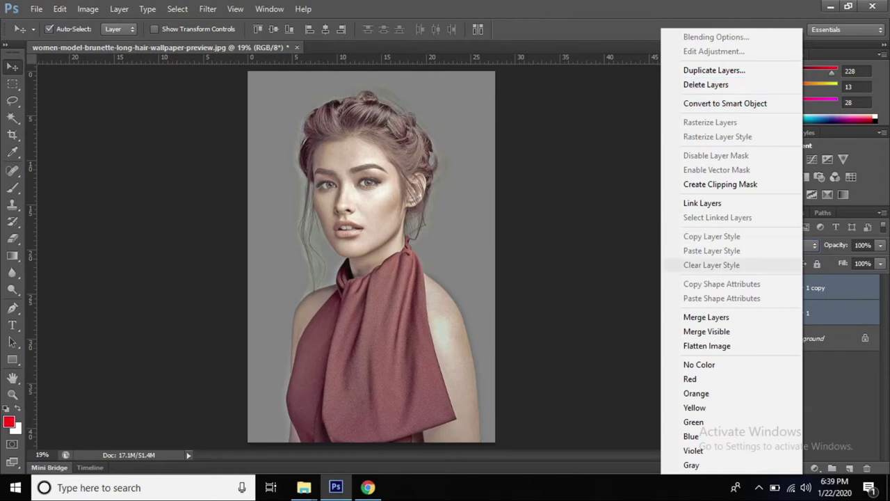
{"action": "left_click", "coordinate": [705, 317]}
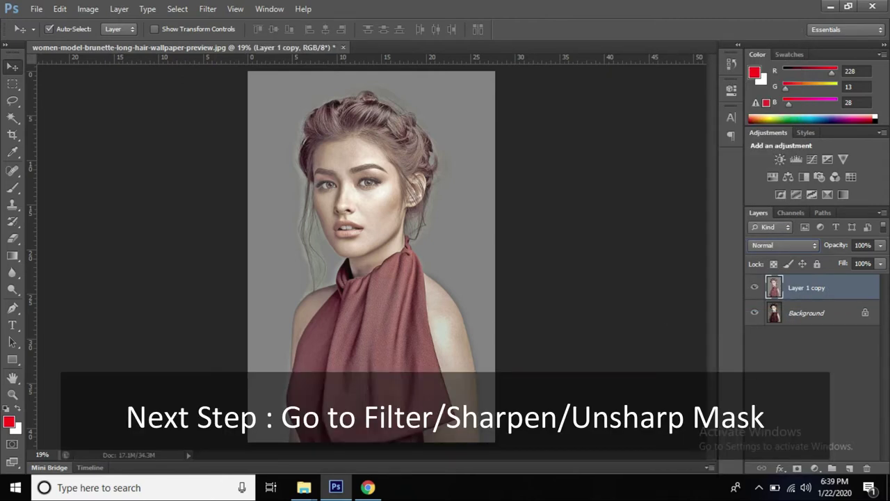
Sharpen Layer 1 copy with Unsharp Mask: amount 100%, radius 2.0 px, threshold 0
{"action": "left_click", "coordinate": [208, 8]}
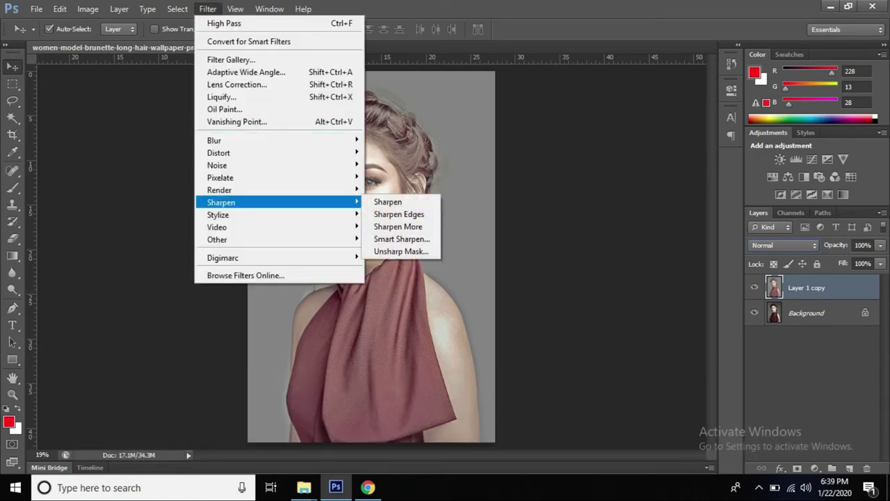
{"action": "left_click", "coordinate": [401, 251]}
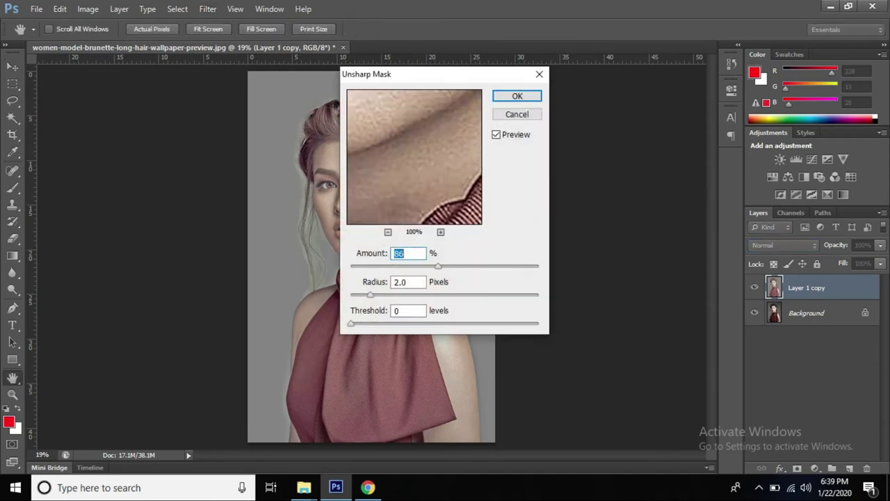
{"action": "key", "text": "Up"}
{"action": "key", "text": "Up"}
{"action": "key", "text": "Up"}
{"action": "key", "text": "Up"}
{"action": "key", "text": "Up"}
{"action": "key", "text": "Up"}
{"action": "key", "text": "Up"}
{"action": "key", "text": "Up"}
{"action": "key", "text": "Up"}
{"action": "mouse_move", "coordinate": [414, 139]}
{"action": "left_mouse_down"}
{"action": "mouse_move", "coordinate": [419, 177]}
{"action": "mouse_move", "coordinate": [389, 125]}
{"action": "left_mouse_up"}
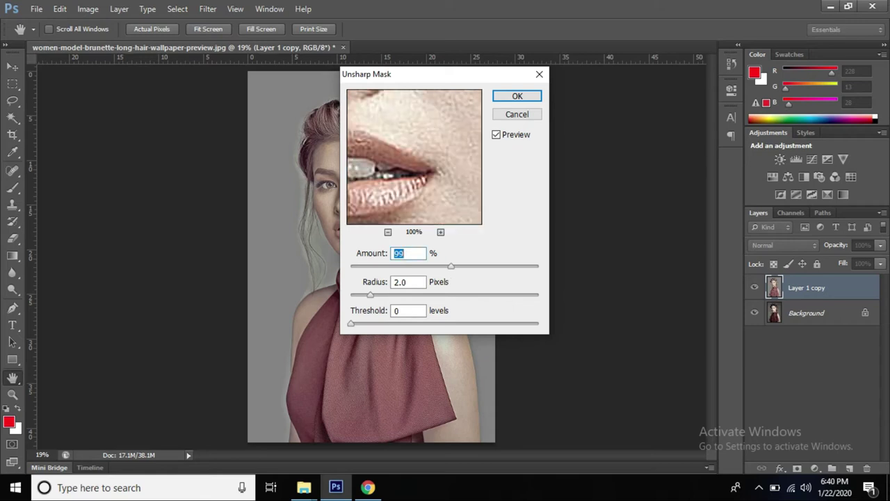
{"action": "key", "text": "Up"}
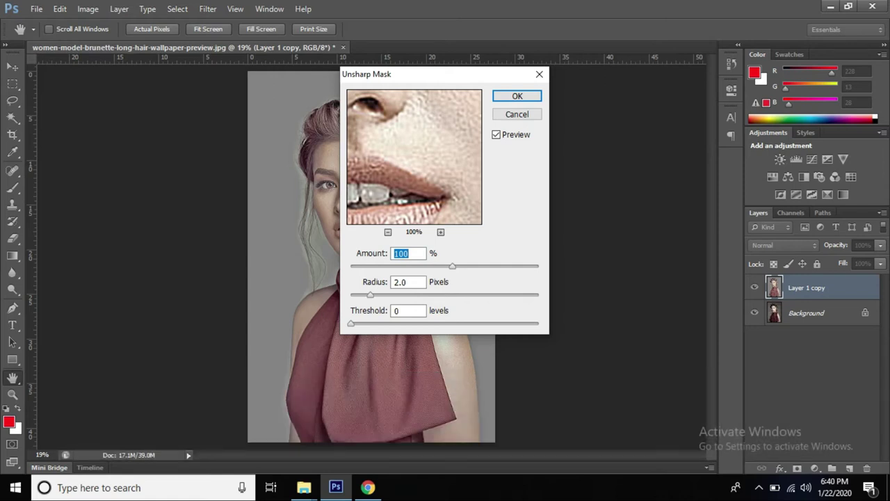
{"action": "left_click", "coordinate": [516, 96]}
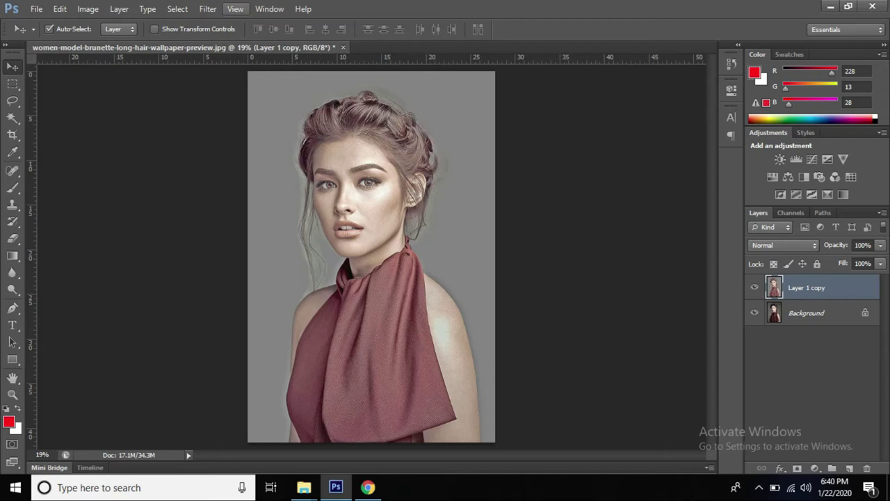
Apply the Diffuse filter in Anisotropic mode to Layer 1 copy
{"action": "left_click", "coordinate": [208, 8]}
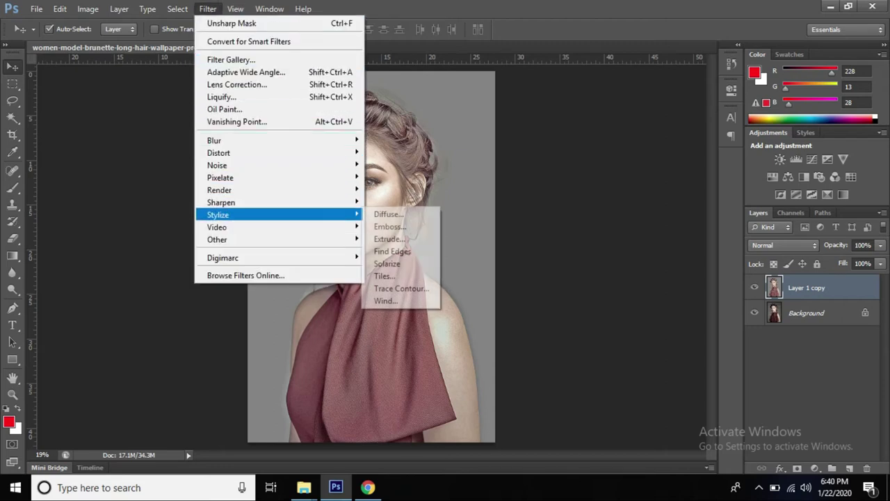
{"action": "left_click", "coordinate": [388, 214]}
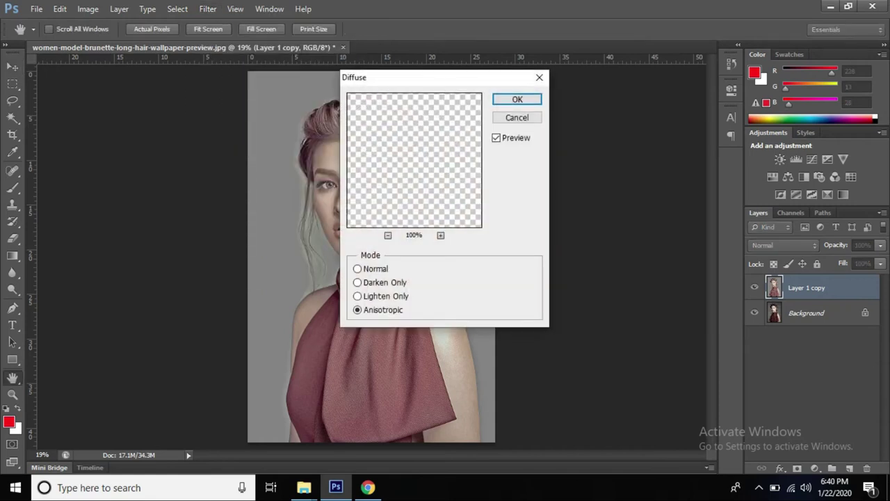
{"action": "key", "text": "Return"}
{"action": "key", "text": "v"}
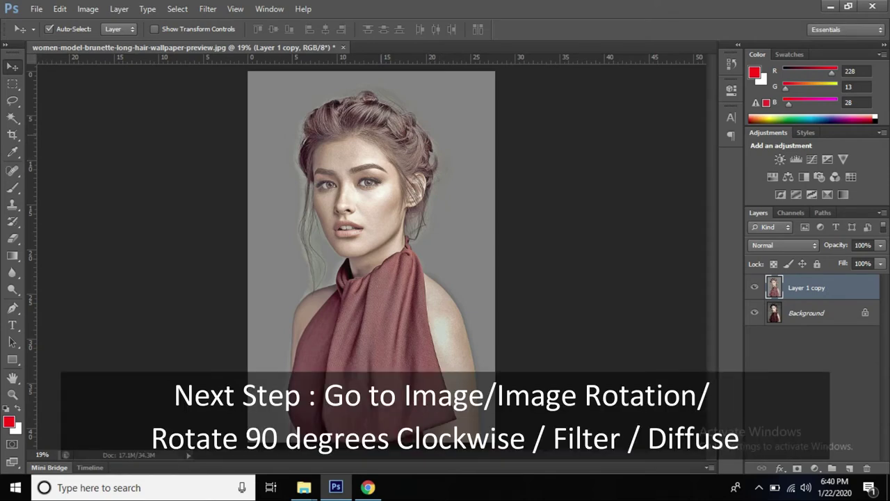
Twice rotate the canvas 90° clockwise and reapply Diffuse, leaving the portrait upside-down
{"action": "left_click", "coordinate": [88, 9]}
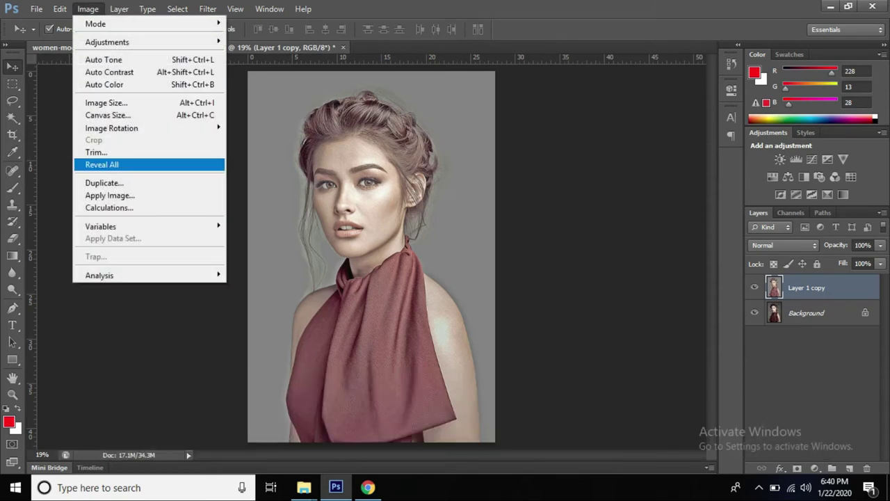
{"action": "mouse_move", "coordinate": [111, 128]}
{"action": "left_click", "coordinate": [303, 139]}
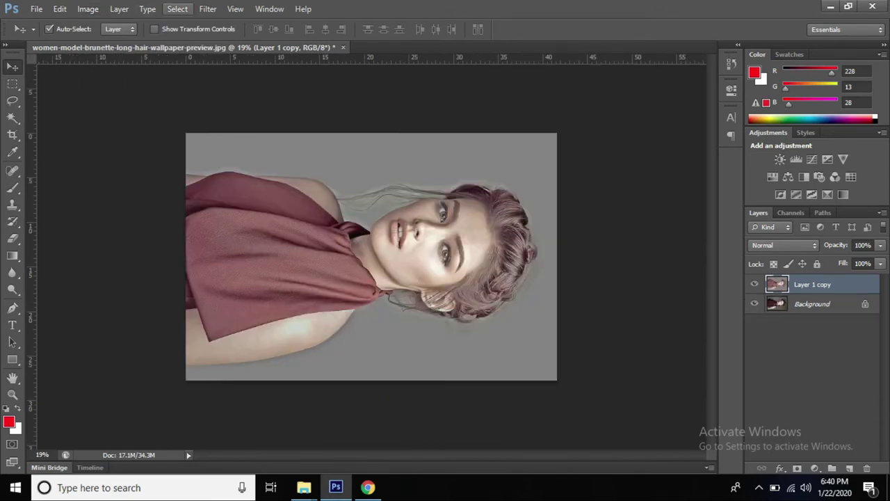
{"action": "left_click", "coordinate": [207, 8]}
{"action": "left_click", "coordinate": [216, 21]}
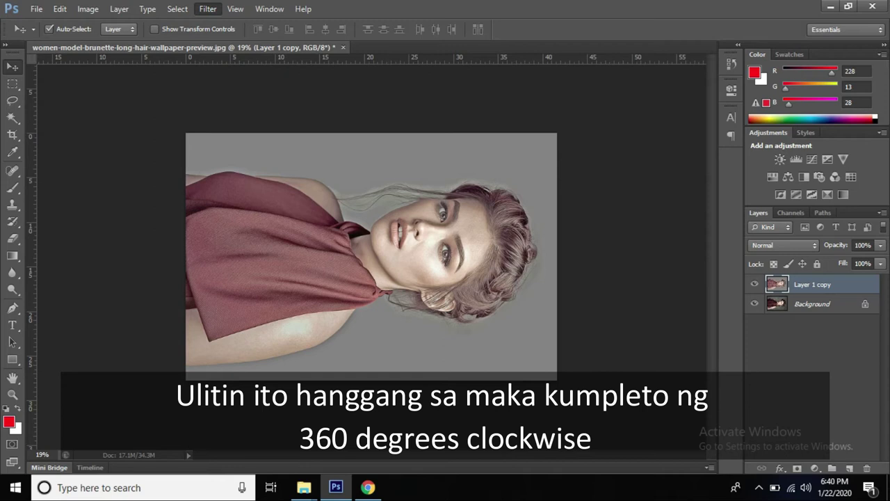
{"action": "left_click", "coordinate": [88, 8]}
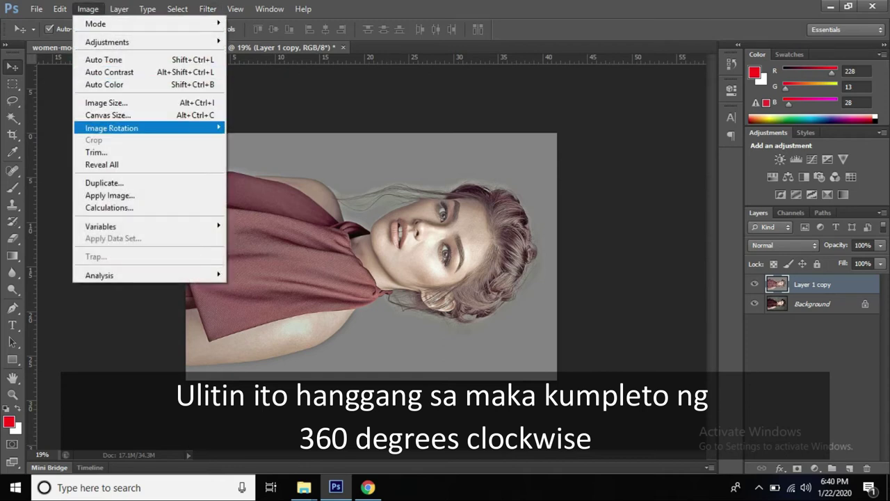
{"action": "mouse_move", "coordinate": [111, 128]}
{"action": "left_click", "coordinate": [244, 140]}
{"action": "left_click", "coordinate": [207, 8]}
{"action": "left_click", "coordinate": [215, 22]}
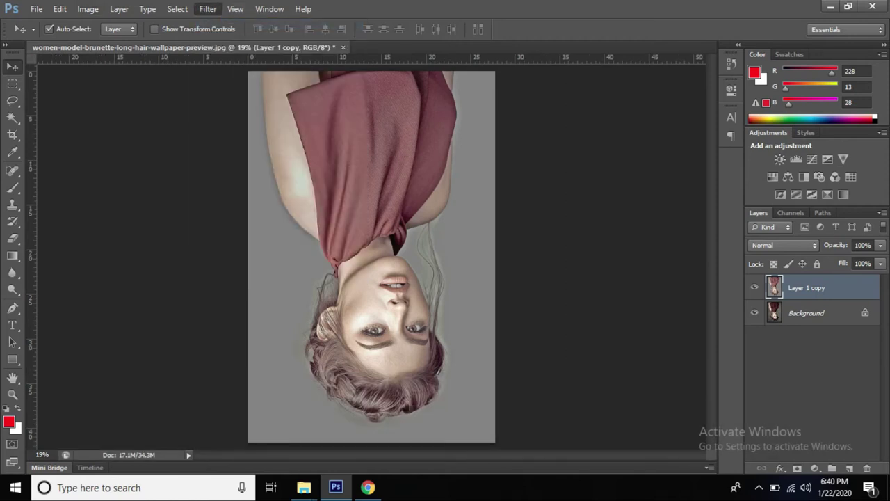
Rotate 90° clockwise and reapply Diffuse two more times, returning the portrait upright
{"action": "left_click", "coordinate": [88, 8]}
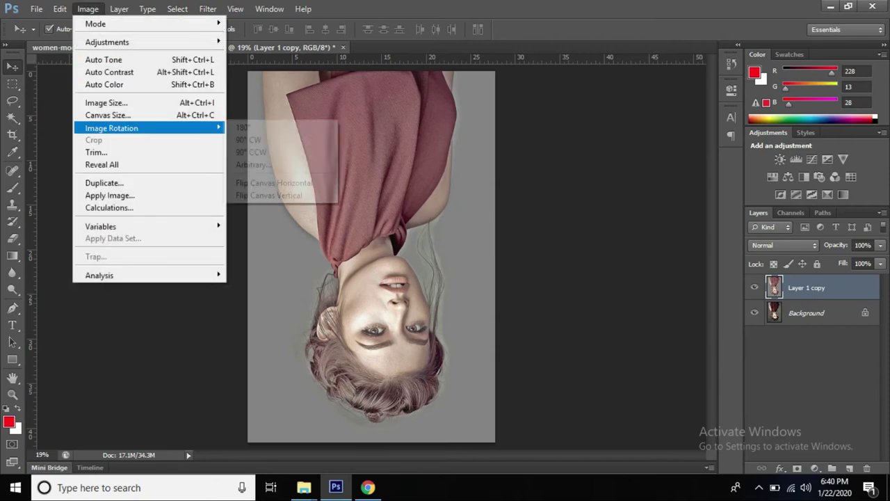
{"action": "left_click", "coordinate": [249, 140]}
{"action": "left_click", "coordinate": [207, 9]}
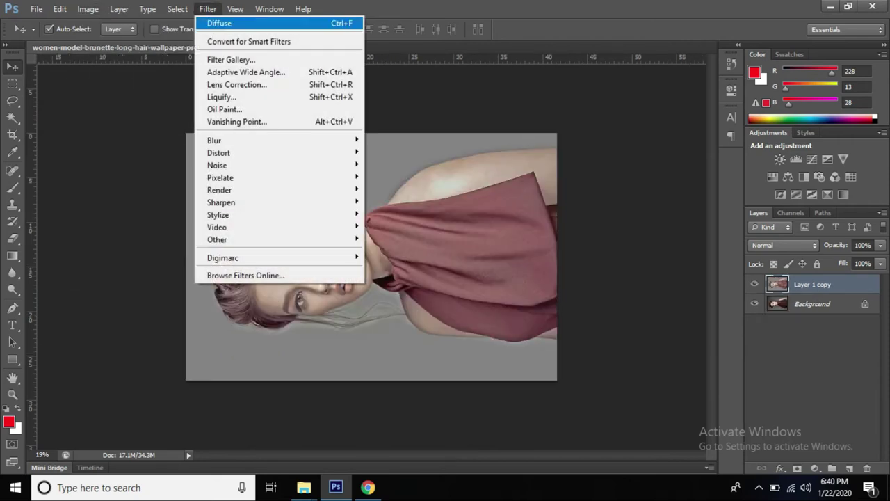
{"action": "left_click", "coordinate": [219, 23]}
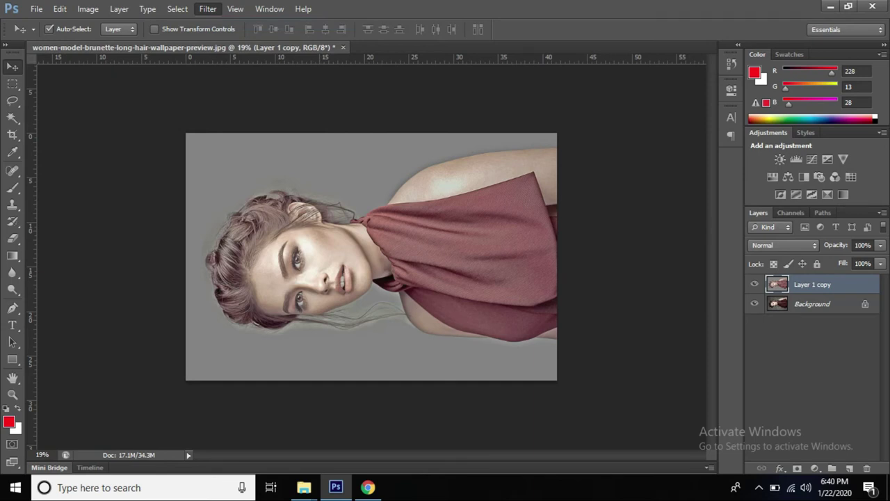
{"action": "left_click", "coordinate": [88, 9]}
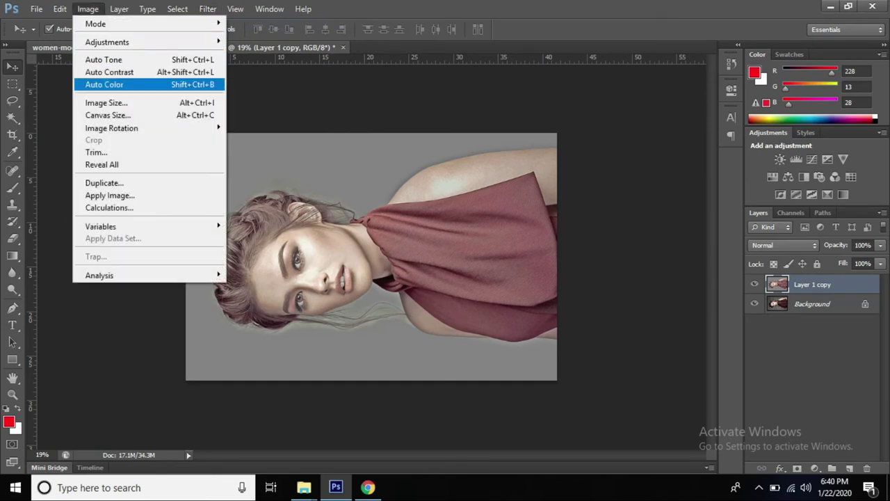
{"action": "left_click", "coordinate": [248, 142]}
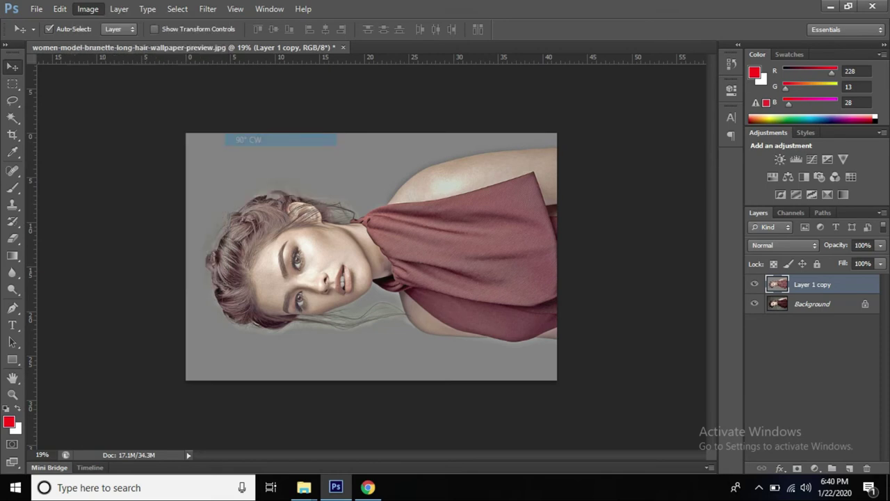
{"action": "left_click", "coordinate": [207, 8]}
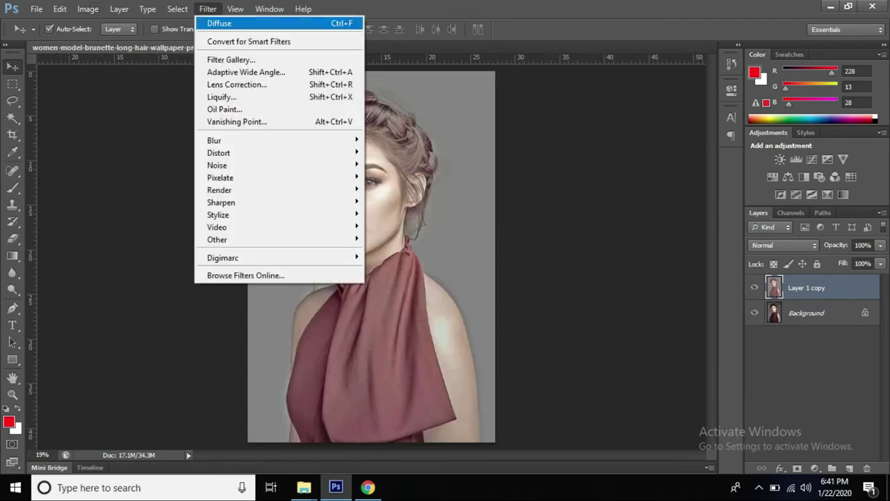
{"action": "left_click", "coordinate": [219, 23]}
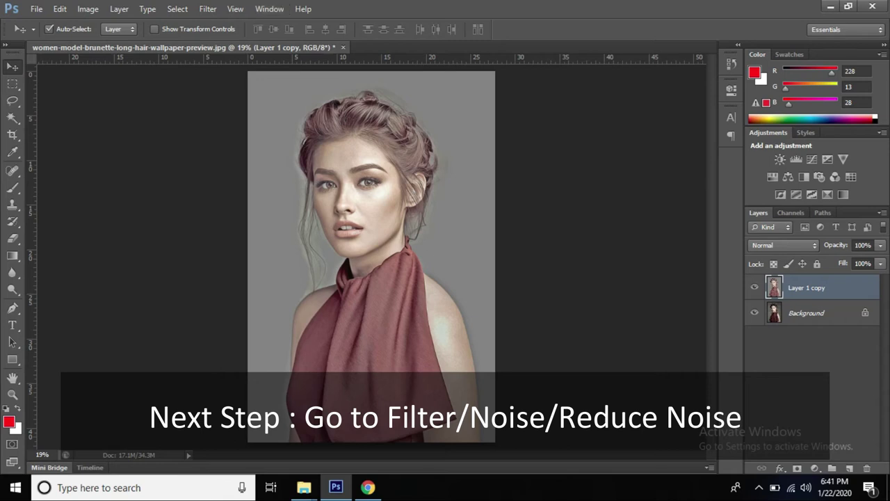
Apply Reduce Noise to Layer 1 copy at strength 10 with 0% preserve details
{"action": "left_click", "coordinate": [207, 8]}
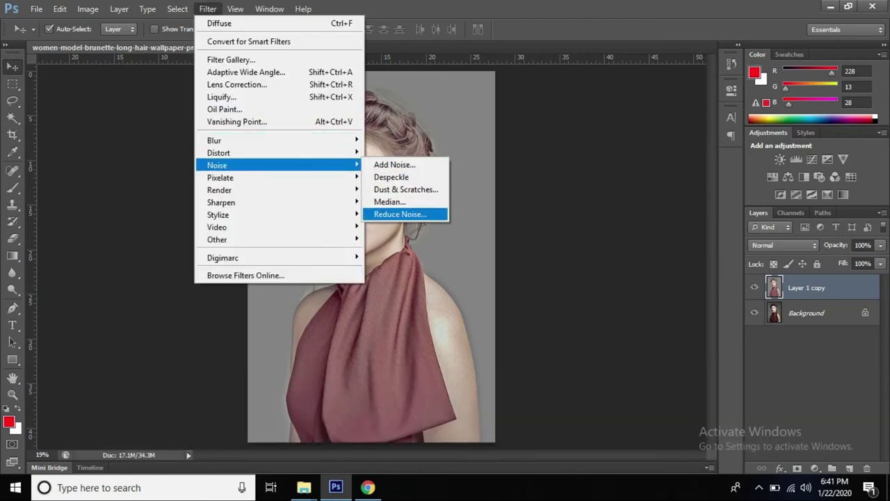
{"action": "left_click", "coordinate": [393, 214]}
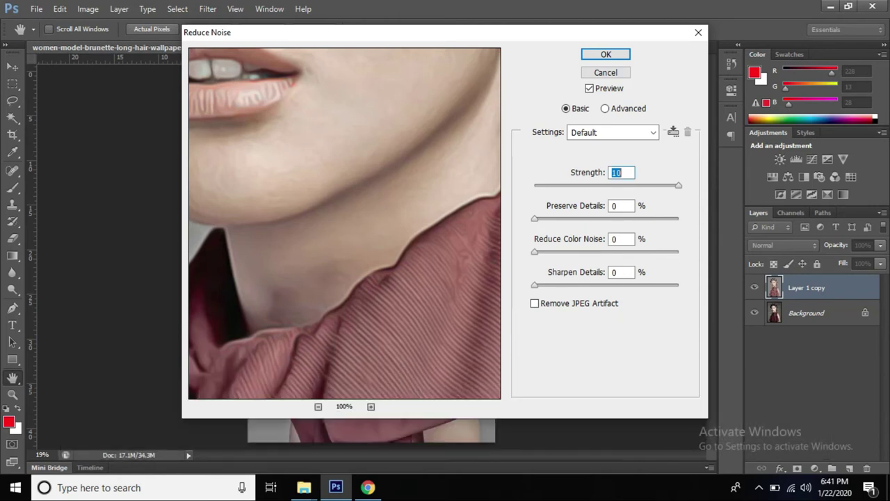
{"action": "left_click_drag", "start_coordinate": [344, 174], "coordinate": [344, 341]}
{"action": "mouse_move", "coordinate": [344, 209]}
{"action": "left_mouse_down"}
{"action": "mouse_move", "coordinate": [332, 278]}
{"action": "mouse_move", "coordinate": [339, 285]}
{"action": "left_mouse_up"}
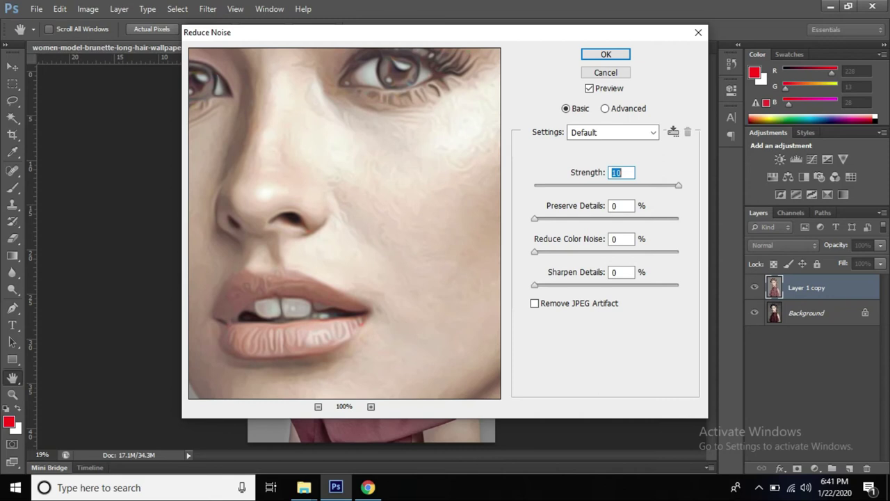
{"action": "key", "text": "Return"}
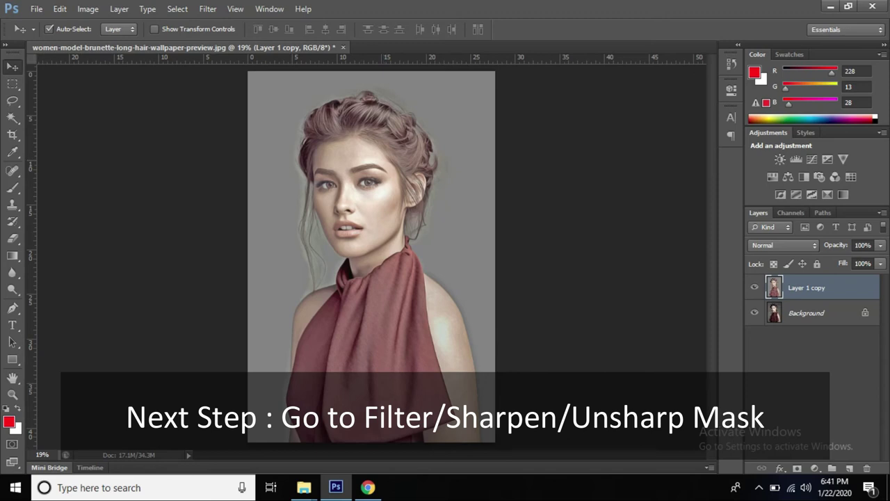
{"action": "left_click", "coordinate": [207, 8]}
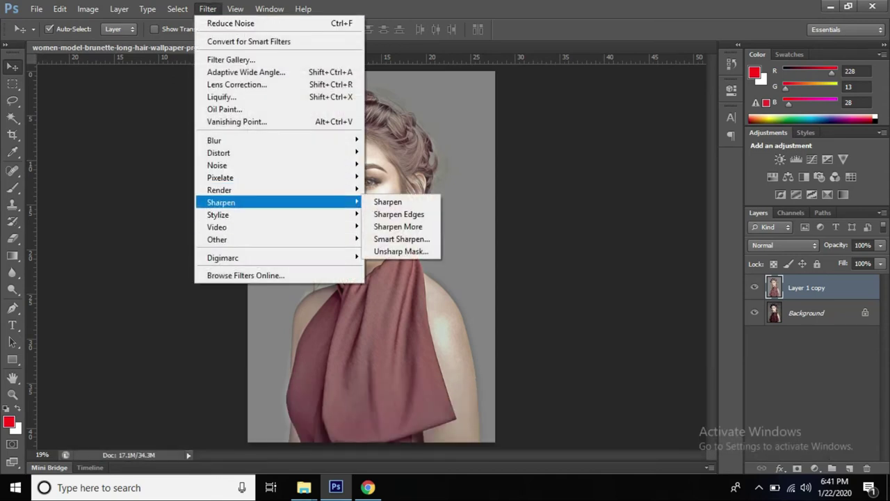
Sharpen Layer 1 copy with Unsharp Mask (amount about 90, radius 2.0), then duplicate it
{"action": "left_click", "coordinate": [400, 251]}
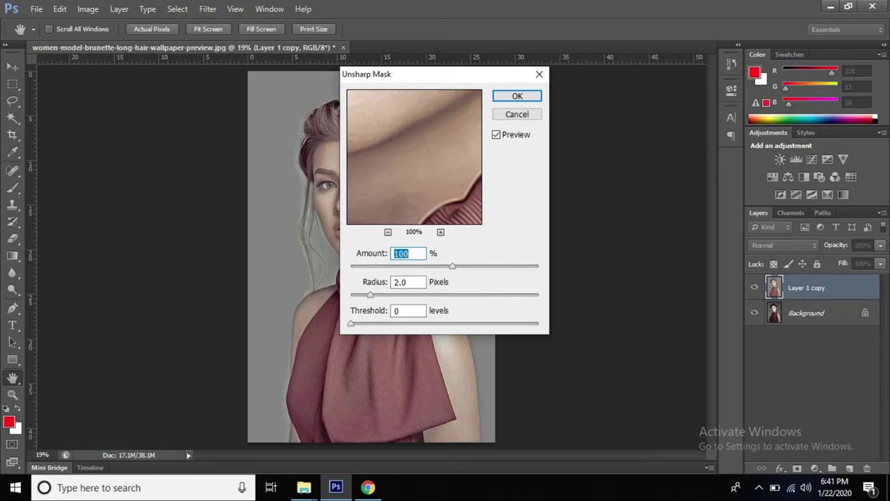
{"action": "key", "text": "Down"}
{"action": "key", "text": "Down"}
{"action": "key", "text": "Down"}
{"action": "key", "text": "Down"}
{"action": "key", "text": "Down"}
{"action": "key", "text": "Down"}
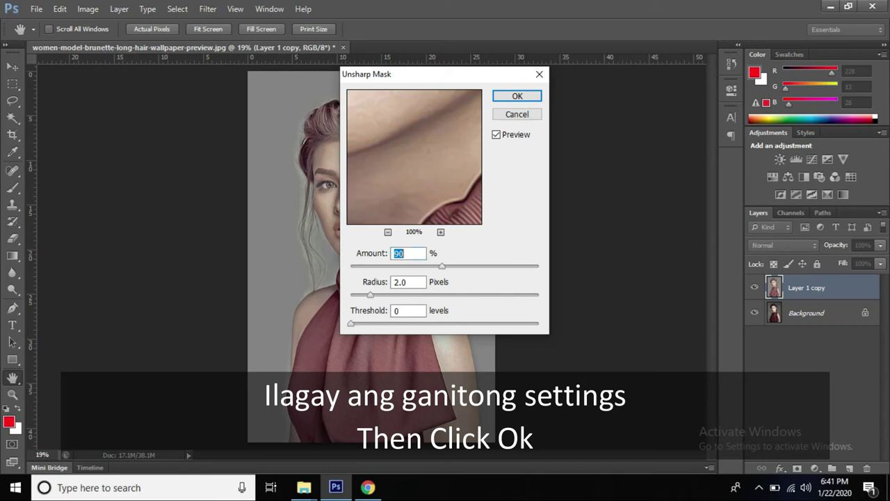
{"action": "key", "text": "Return"}
{"action": "key", "text": "v"}
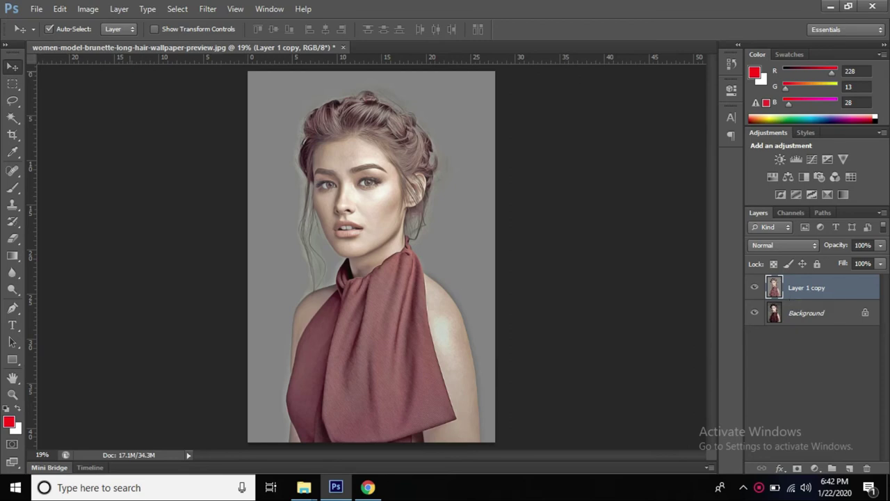
{"action": "key", "text": "ctrl+j"}
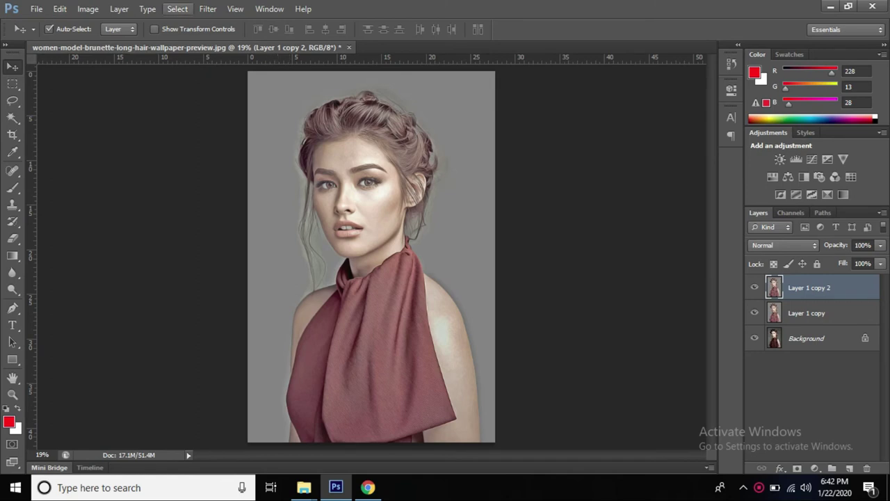
Apply High Pass at radius 2.0 to Layer 1 copy 2 and blend it in Overlay
{"action": "left_click", "coordinate": [207, 9]}
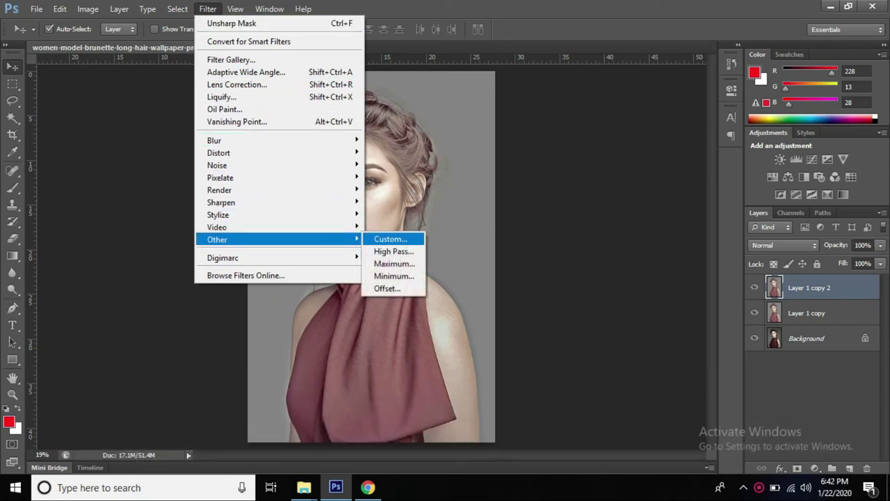
{"action": "left_click", "coordinate": [393, 251]}
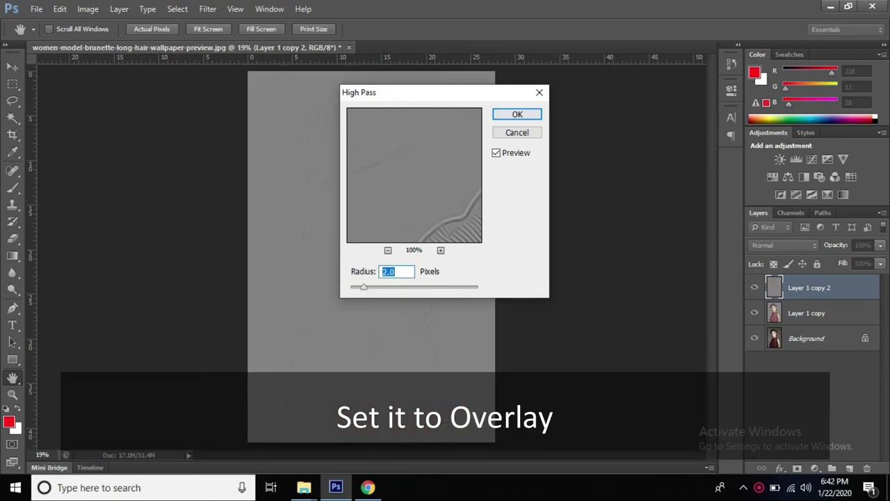
{"action": "left_click", "coordinate": [518, 114]}
{"action": "left_click", "coordinate": [784, 244]}
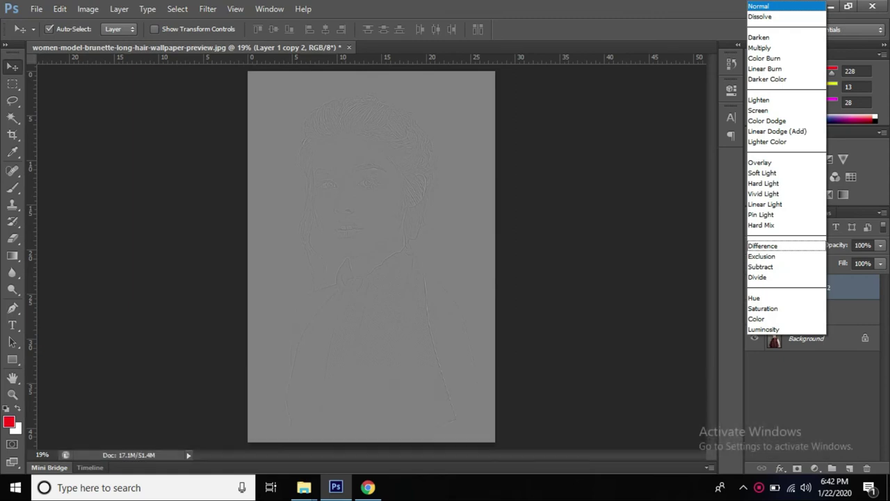
{"action": "left_click", "coordinate": [760, 162]}
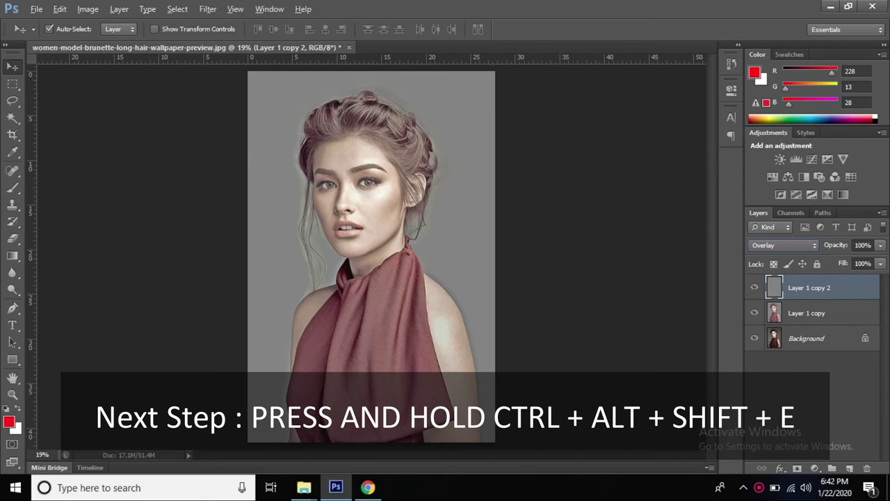
Merge all visible layers into a new Layer 1 and apply Auto Tone to it
{"action": "key", "text": "ctrl+alt+shift+e"}
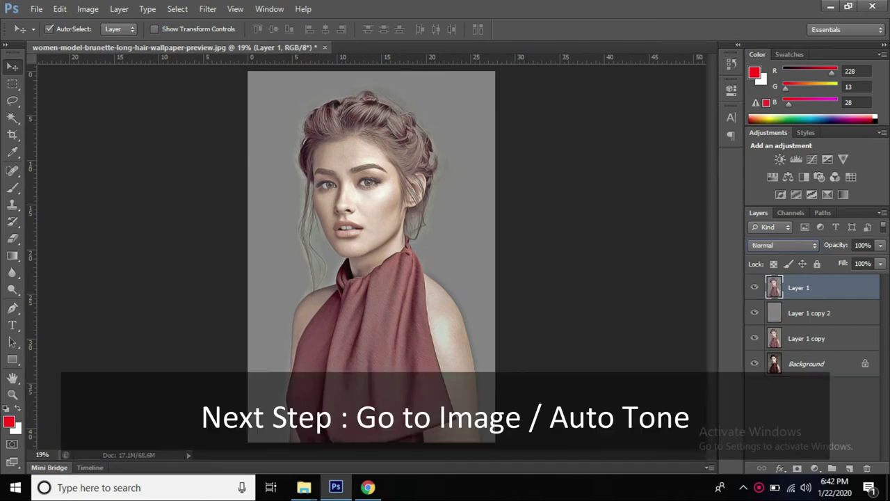
{"action": "left_click", "coordinate": [87, 8]}
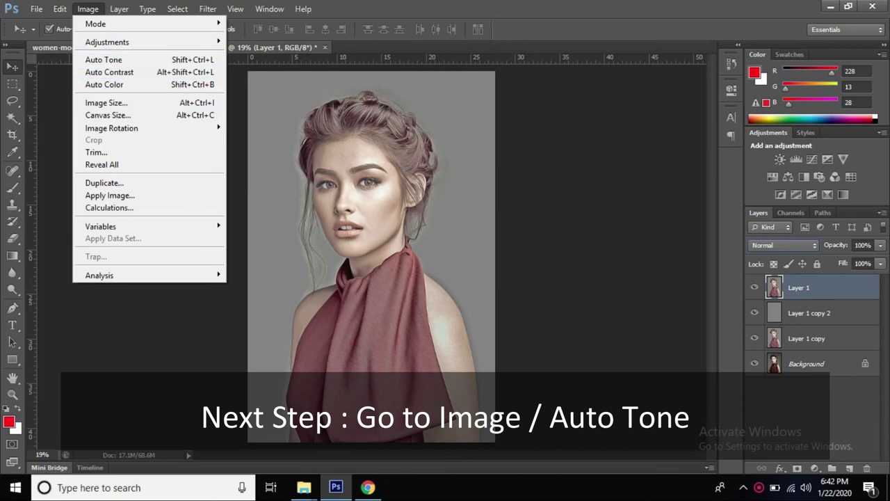
{"action": "left_click", "coordinate": [104, 60]}
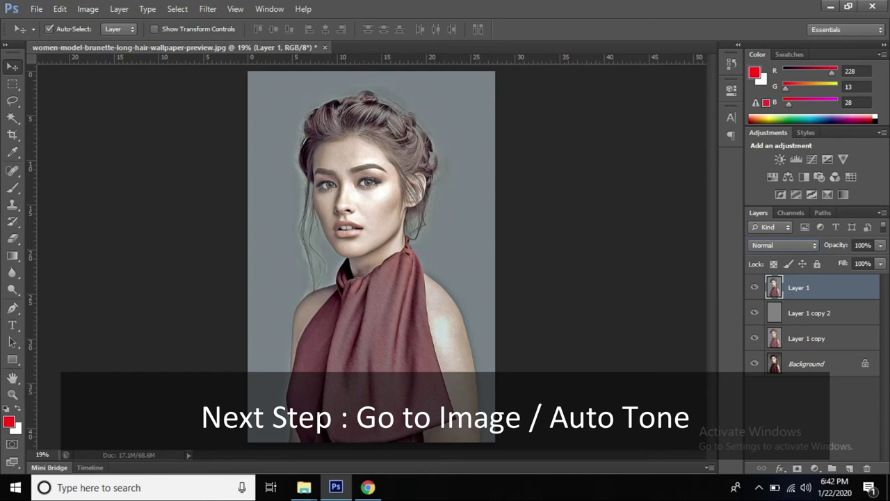
Lower Layer 1's opacity to 87%
{"action": "left_click", "coordinate": [879, 245]}
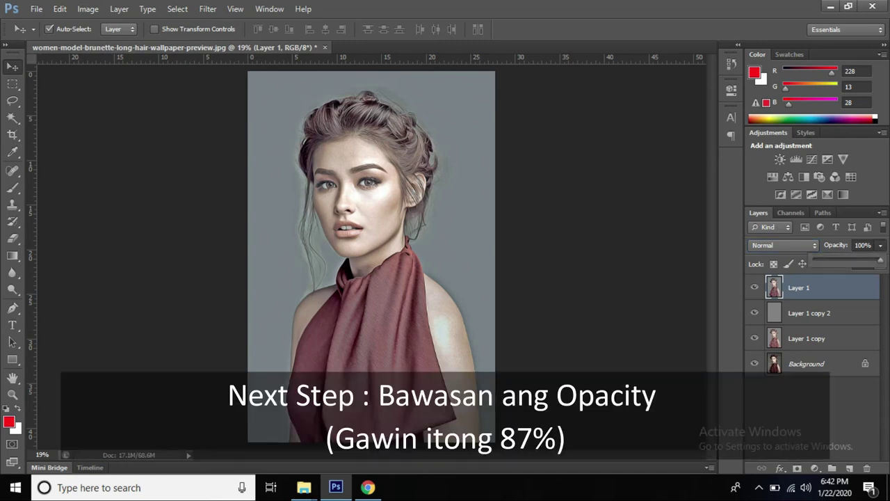
{"action": "mouse_move", "coordinate": [881, 260]}
{"action": "left_mouse_down"}
{"action": "mouse_move", "coordinate": [800, 261]}
{"action": "mouse_move", "coordinate": [871, 261]}
{"action": "left_mouse_up"}
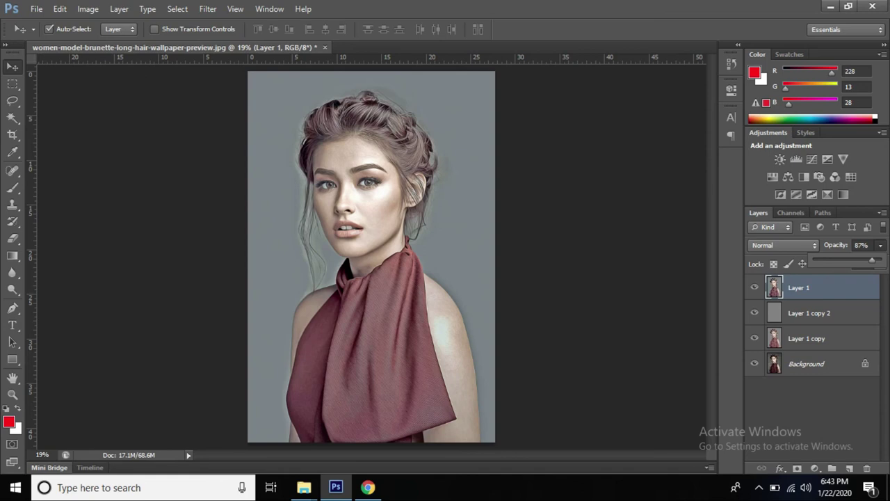
{"action": "left_click", "coordinate": [814, 417]}
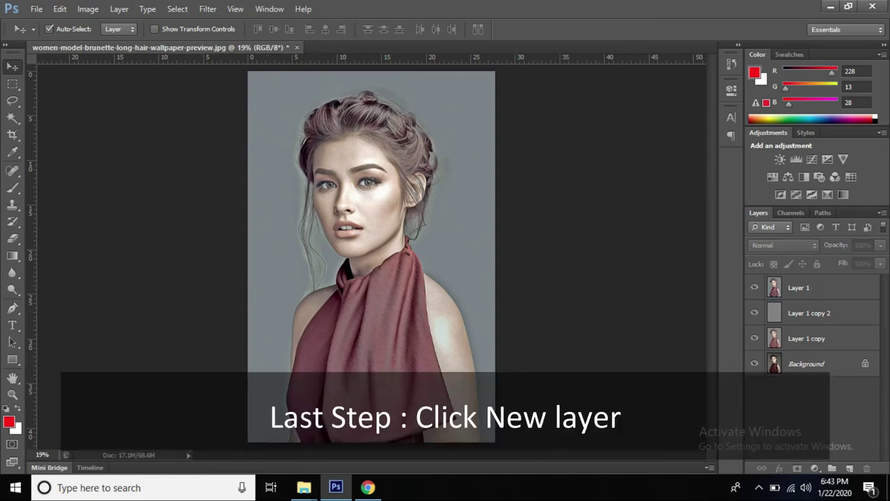
Add a new Layer 2 and paint soft pink over the upper right with a 2300 px brush
{"action": "left_click", "coordinate": [849, 468]}
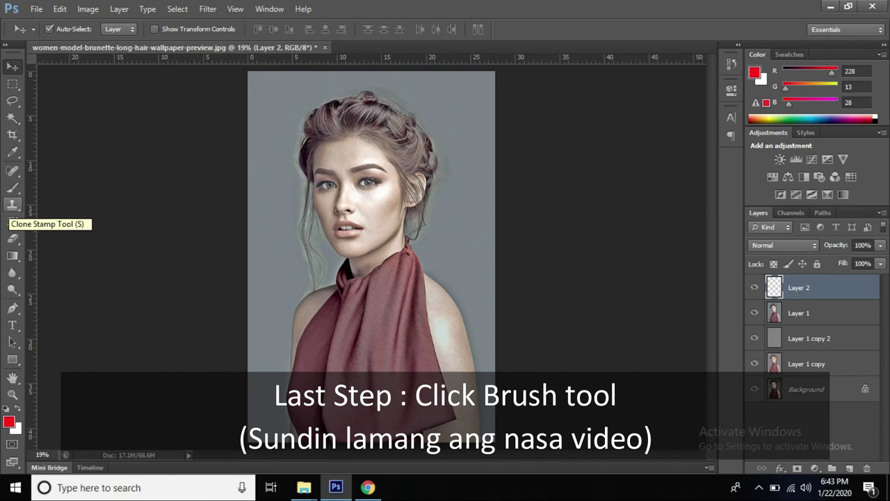
{"action": "left_click", "coordinate": [12, 187]}
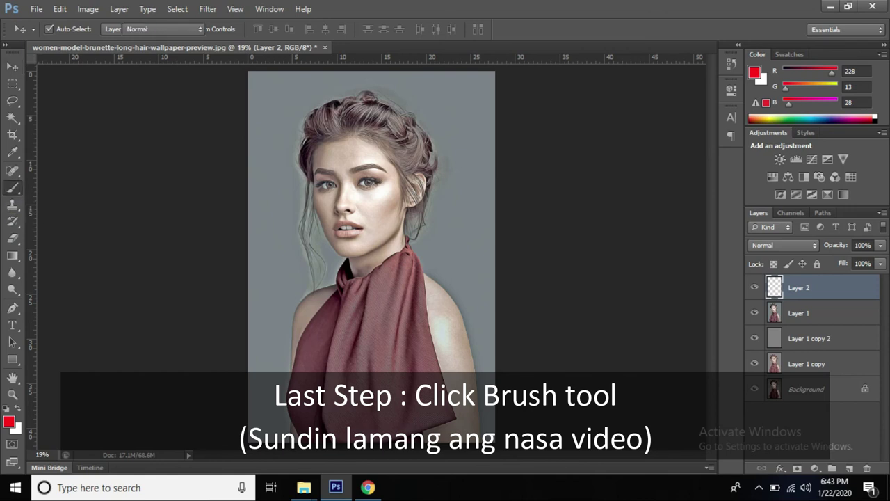
{"action": "left_click", "coordinate": [9, 421]}
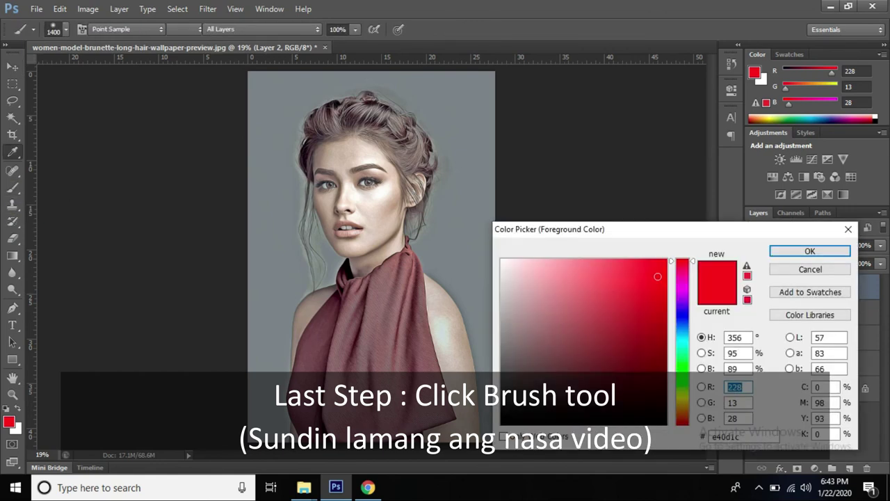
{"action": "left_click", "coordinate": [682, 278]}
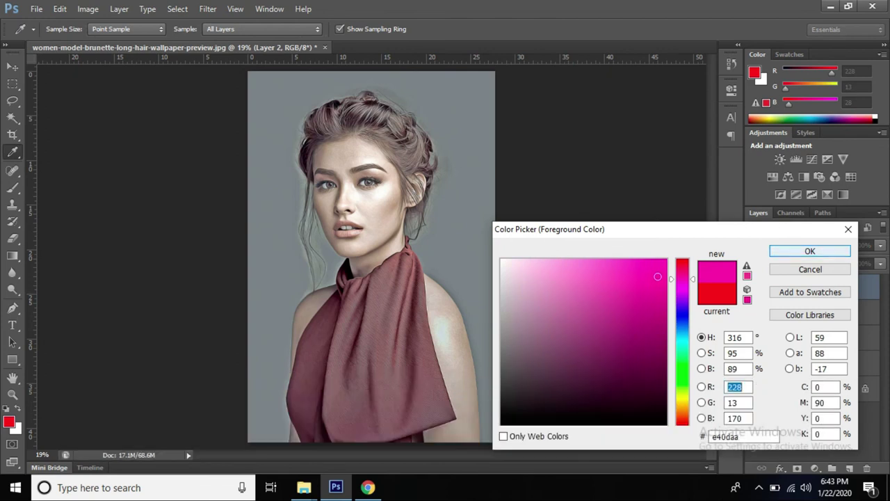
{"action": "key", "text": "Return"}
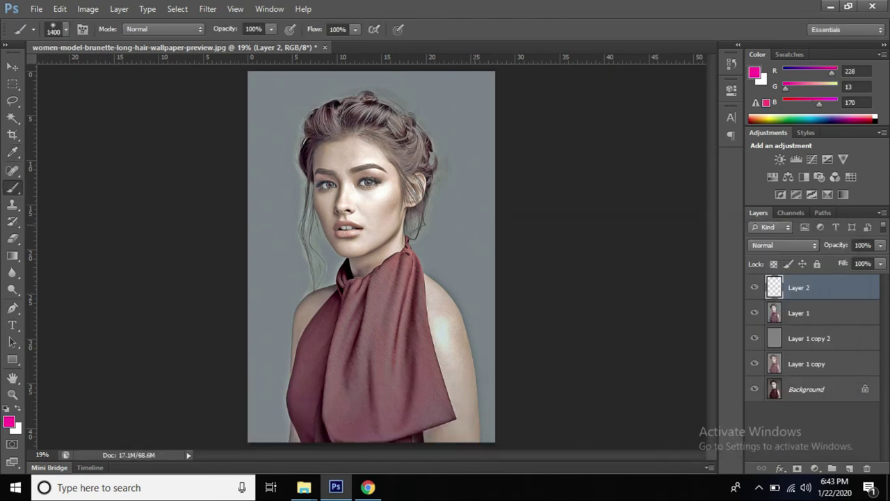
{"action": "key", "text": "bracketright"}
{"action": "key", "text": "bracketright"}
{"action": "key", "text": "bracketright"}
{"action": "key", "text": "bracketright"}
{"action": "key", "text": "bracketright"}
{"action": "key", "text": "bracketright"}
{"action": "key", "text": "bracketright"}
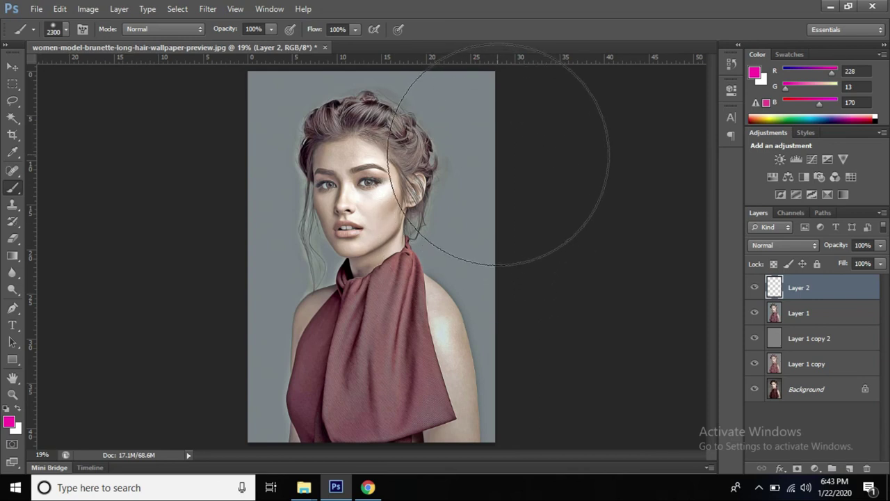
{"action": "left_click", "coordinate": [498, 157]}
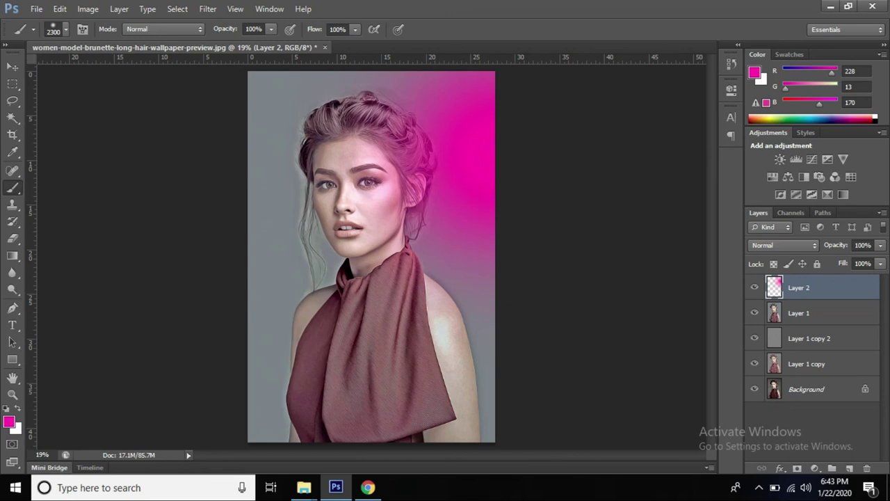
Switch the foreground colour to red and paint soft red over the lower left
{"action": "left_click", "coordinate": [9, 420]}
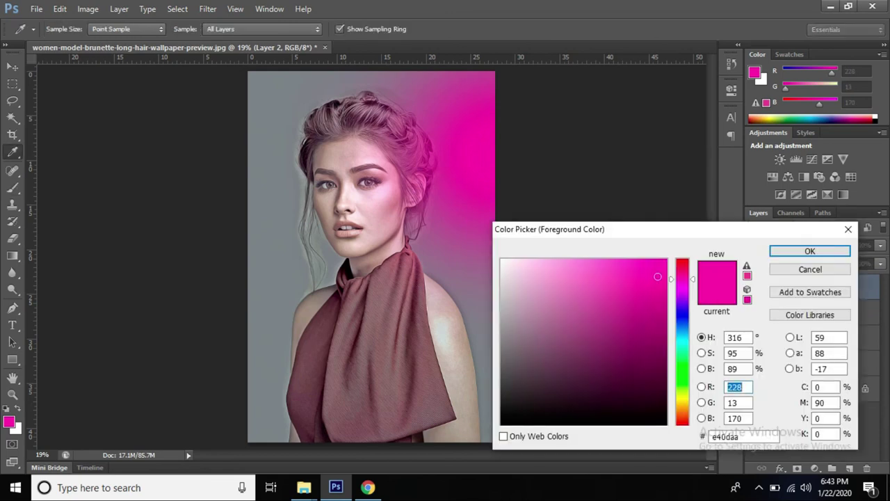
{"action": "left_click_drag", "start_coordinate": [682, 278], "coordinate": [682, 260]}
{"action": "left_click", "coordinate": [809, 251]}
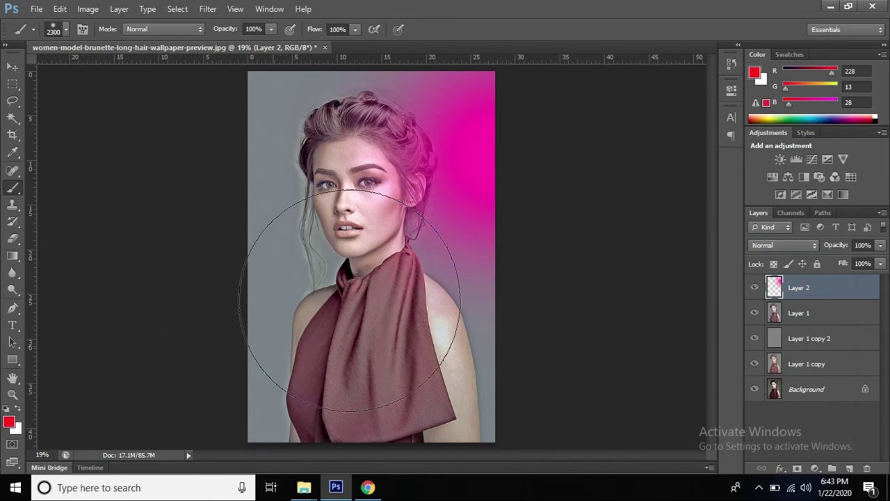
{"action": "left_click", "coordinate": [299, 320]}
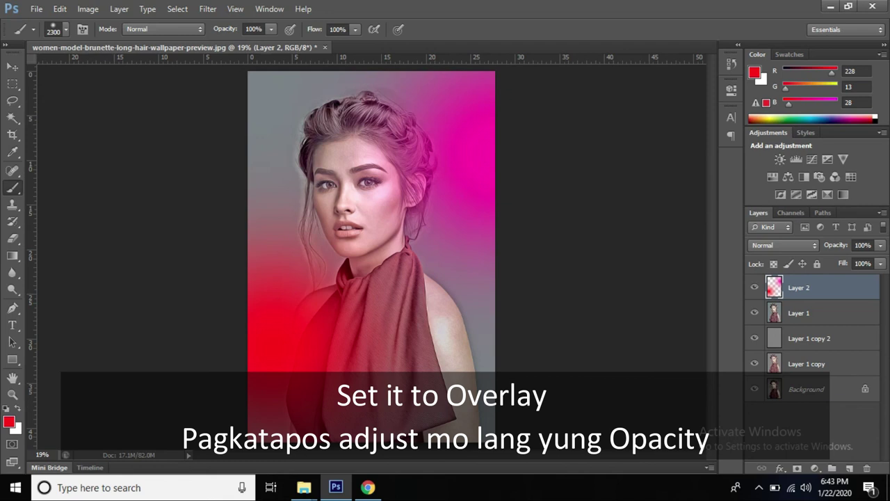
Set Layer 2's blend mode to Overlay and its opacity to 70%
{"action": "left_click", "coordinate": [783, 244]}
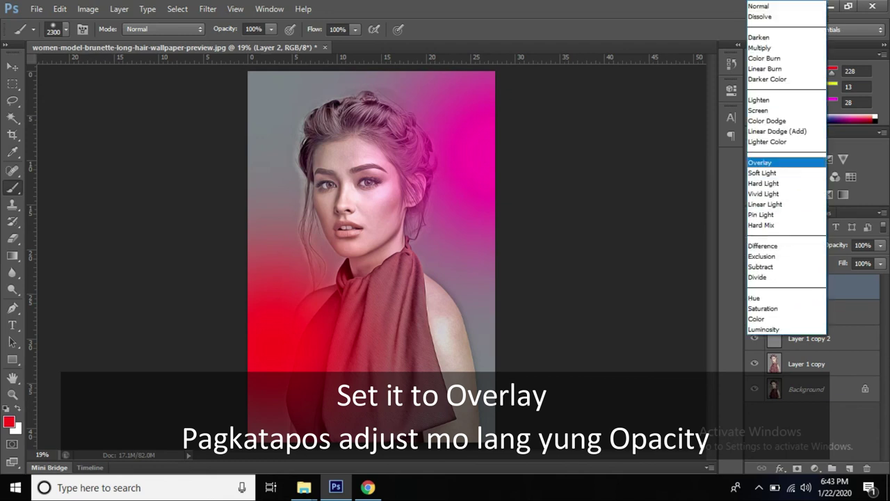
{"action": "left_click", "coordinate": [759, 162]}
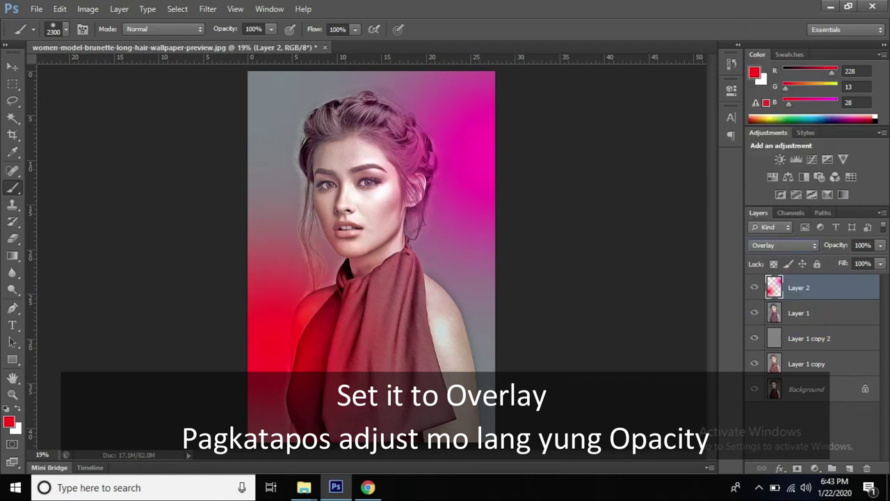
{"action": "left_click", "coordinate": [881, 245]}
{"action": "left_click_drag", "start_coordinate": [880, 260], "coordinate": [865, 260]}
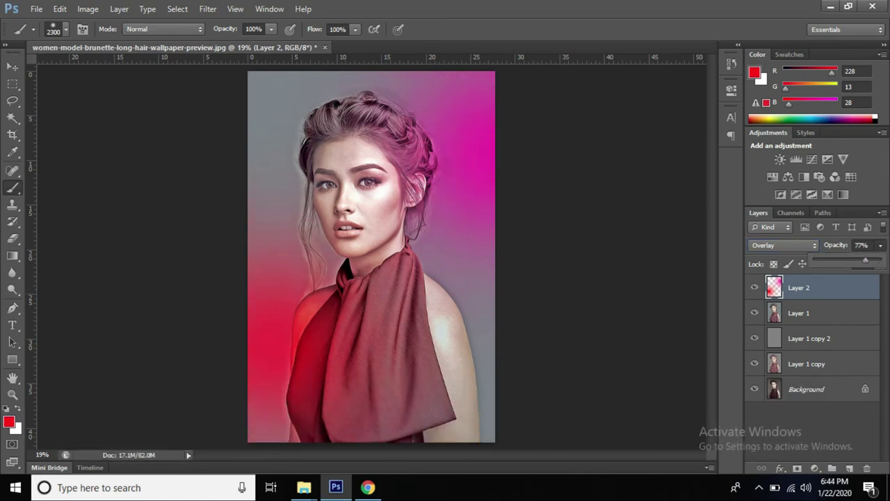
{"action": "left_click_drag", "start_coordinate": [863, 260], "coordinate": [860, 260]}
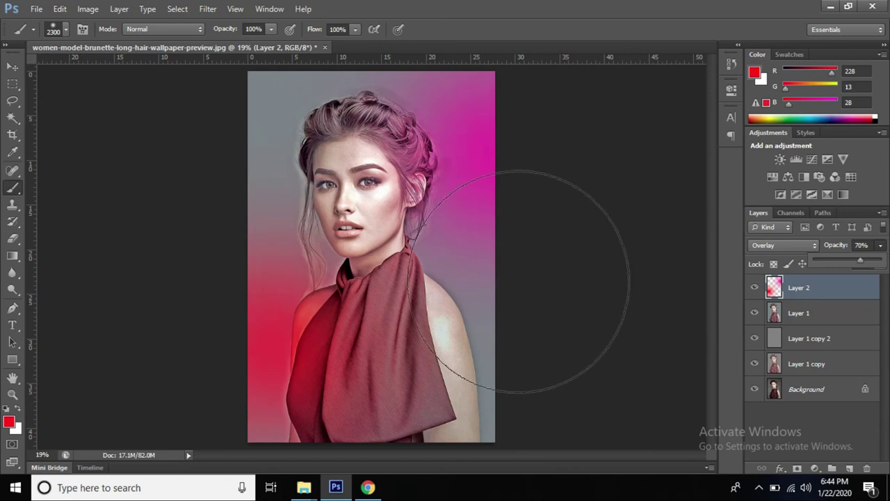
{"action": "left_click", "coordinate": [319, 243]}
Select every layer above the Background and group them into Group 1
{"action": "key", "text": "v"}
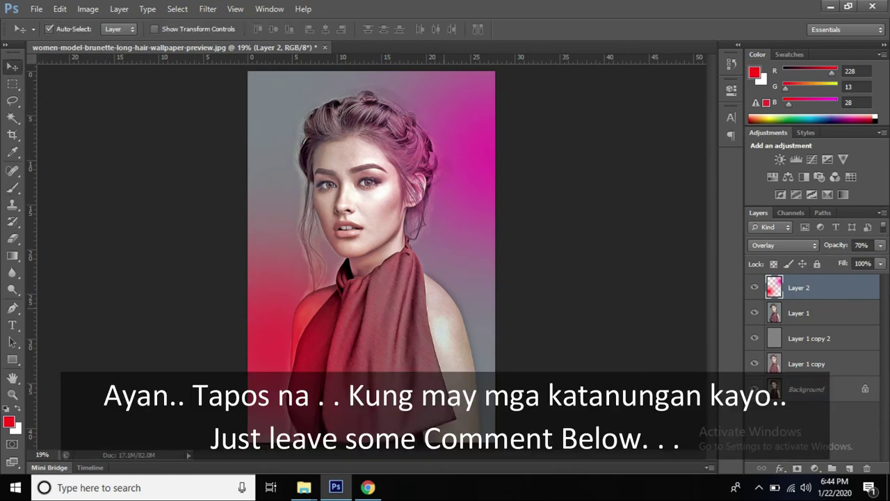
{"action": "key", "text": "ctrl+alt+a"}
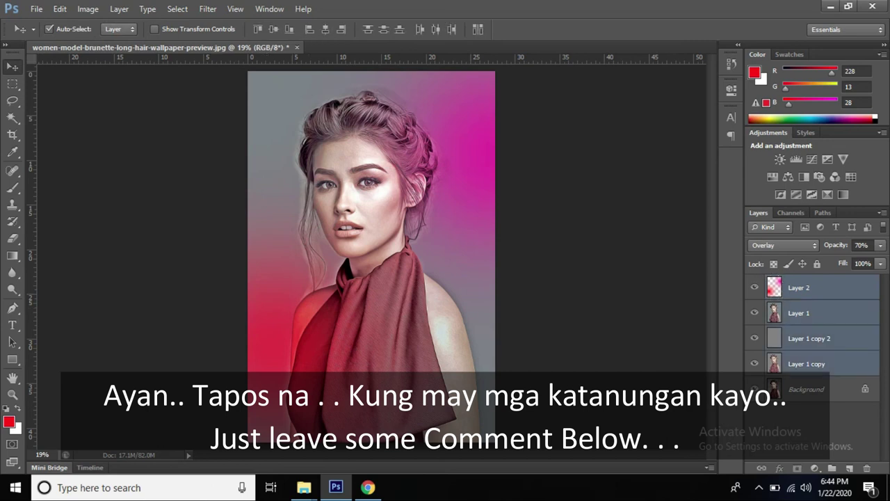
{"action": "key", "text": "ctrl+g"}
{"action": "scroll", "coordinate": [406, 224], "scroll_direction": "up", "scroll_amount": 5}
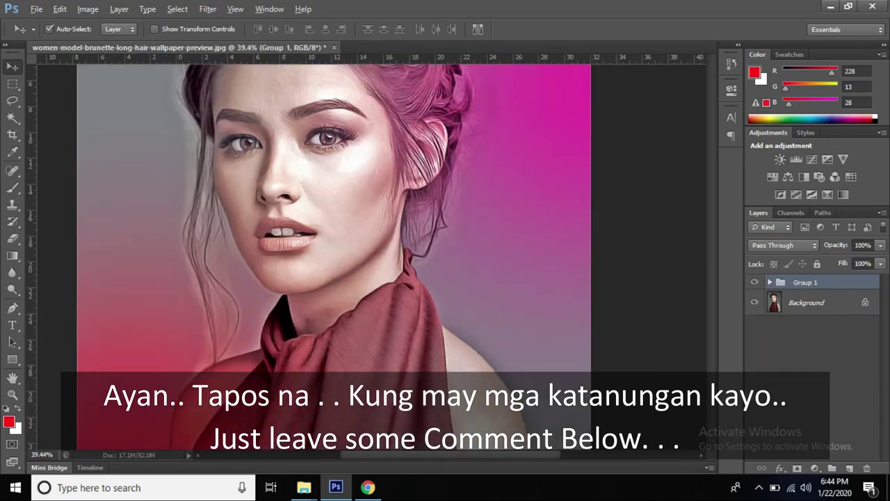
{"action": "left_click_drag", "start_coordinate": [347, 243], "coordinate": [449, 316]}
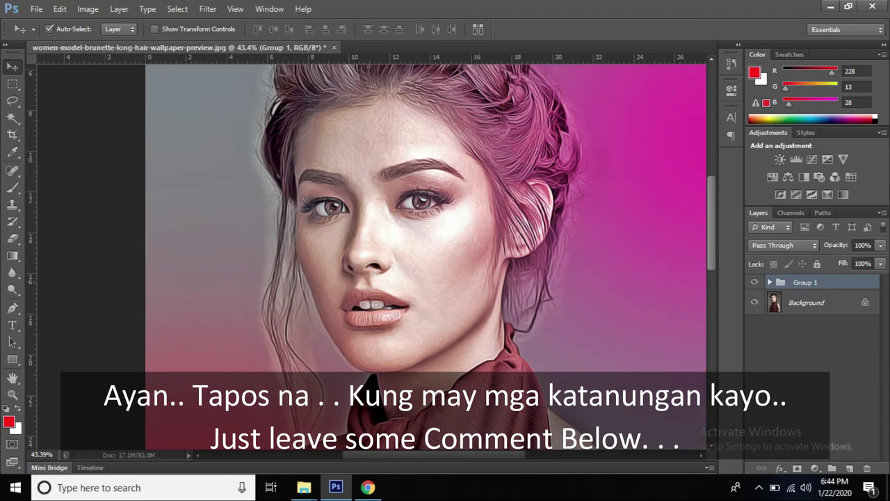
Toggle Group 1's visibility repeatedly to compare the portrait before and after
{"action": "left_click", "coordinate": [755, 281]}
{"action": "left_click", "coordinate": [754, 282]}
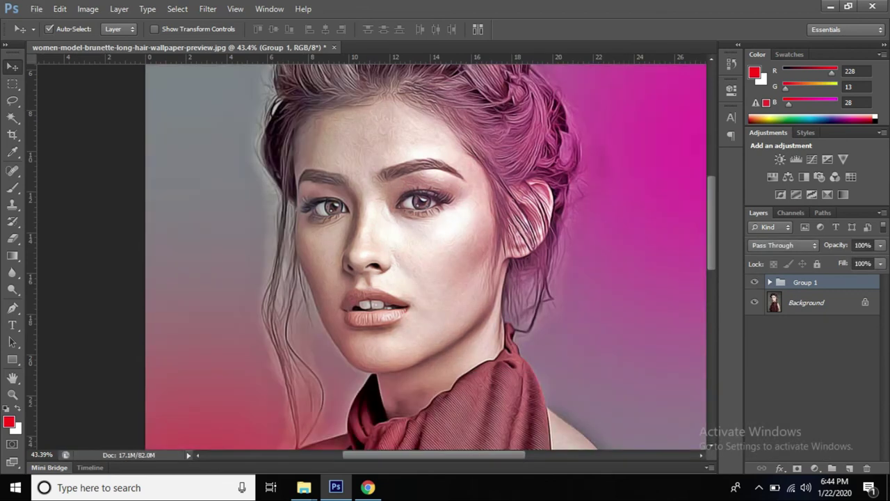
{"action": "left_click", "coordinate": [755, 282]}
{"action": "left_click", "coordinate": [754, 282]}
{"action": "left_click", "coordinate": [754, 282]}
{"action": "left_click", "coordinate": [754, 282]}
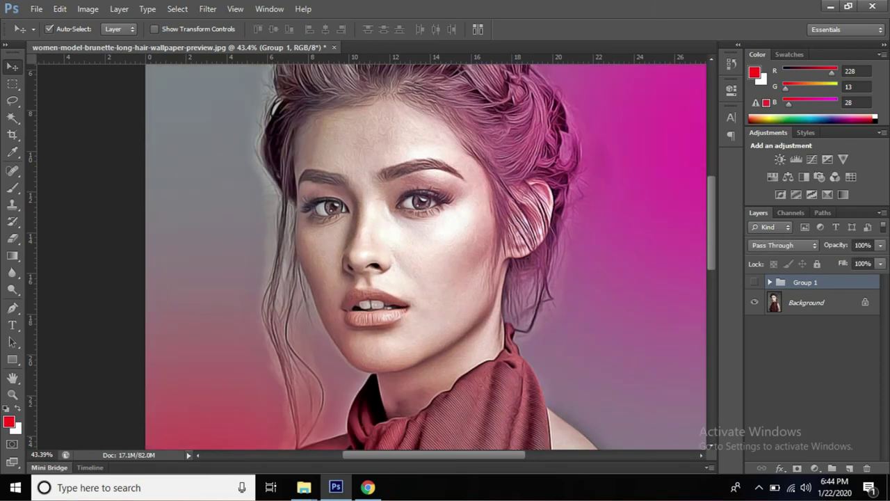
{"action": "left_click", "coordinate": [754, 281]}
{"action": "left_click", "coordinate": [754, 281]}
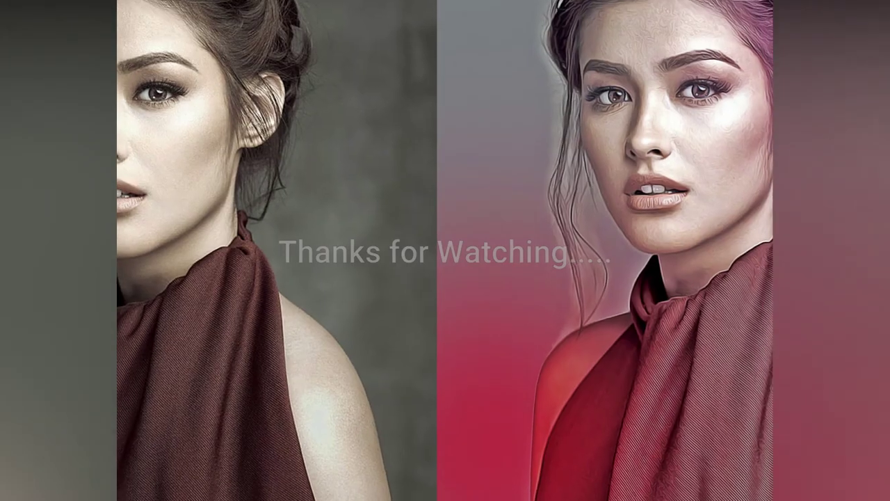